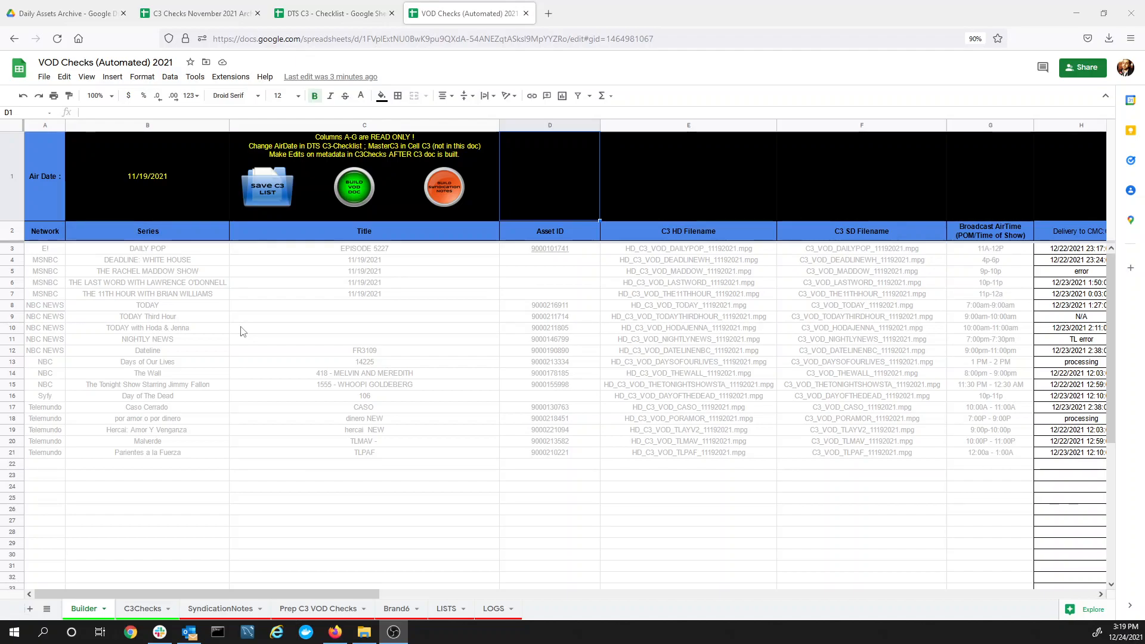
Inspect the Network, Series and Title entries of today's asset list
drag(57, 248, 57, 263)
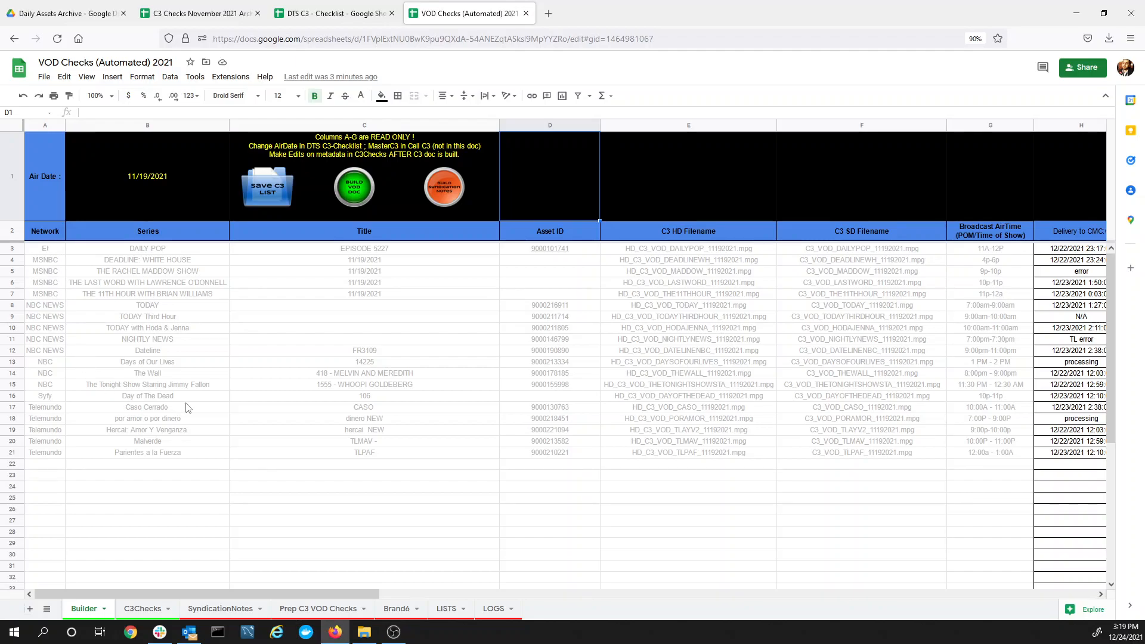
shift+click(706, 436)
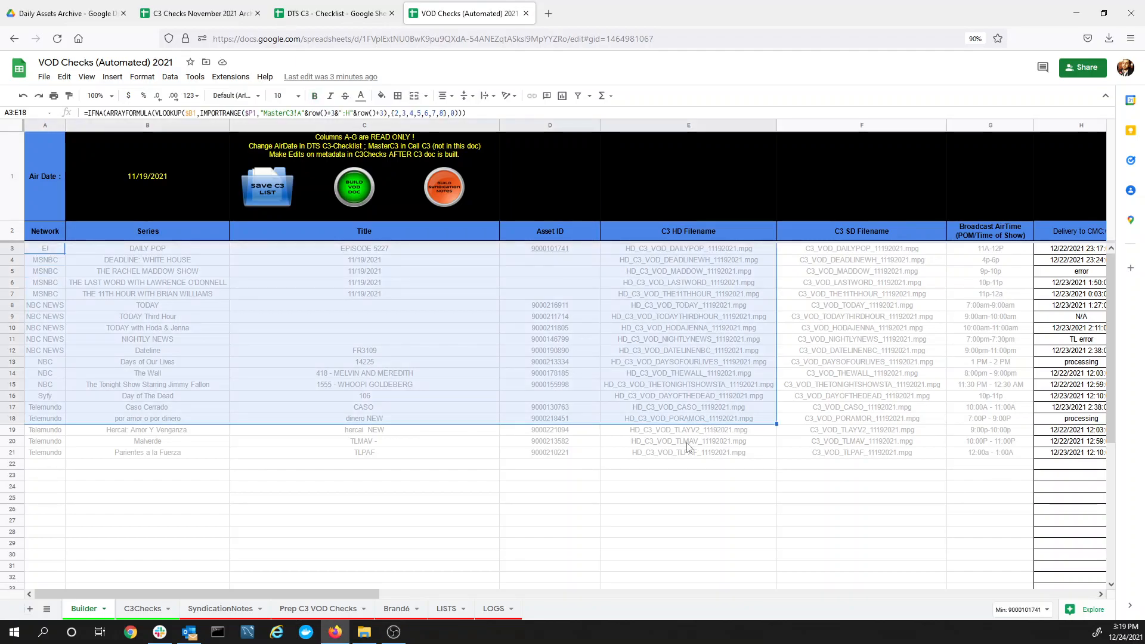
click(650, 475)
drag(50, 253, 427, 466)
click(431, 523)
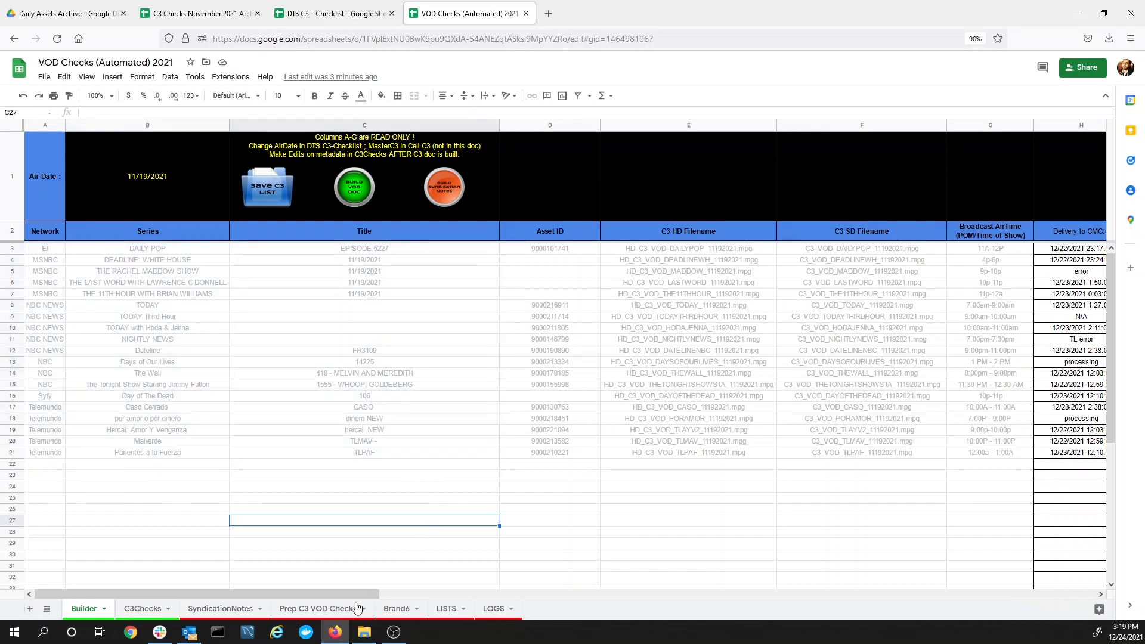
mouse_move(360, 594)
mouse_down()
mouse_move(722, 599)
mouse_move(358, 590)
mouse_move(346, 579)
mouse_up()
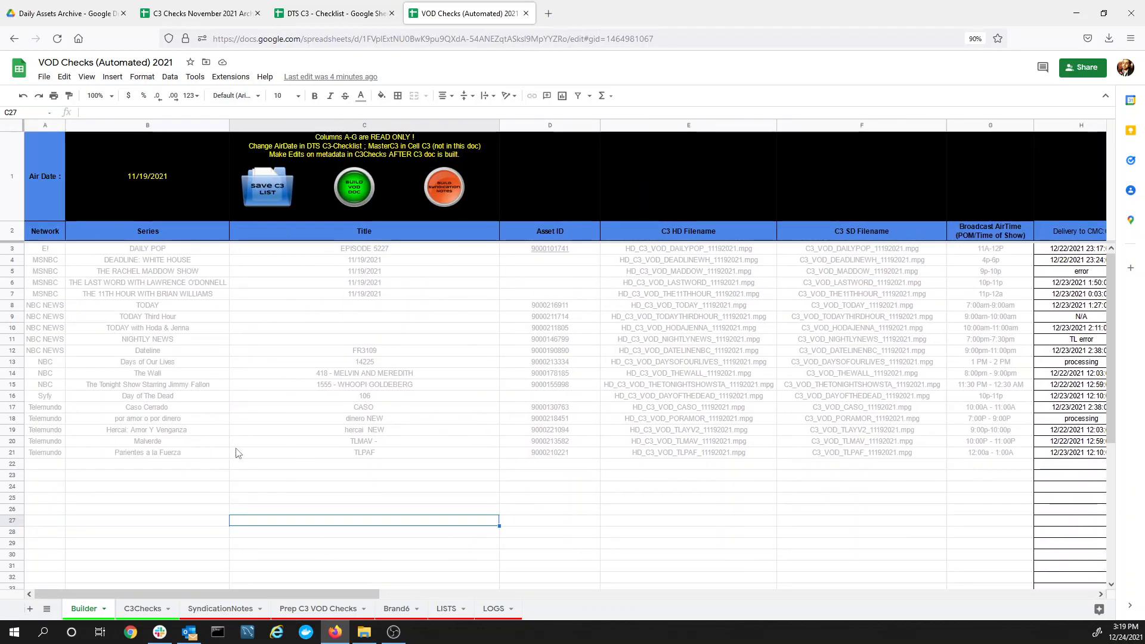
Run Save C3 List and confirm archiving the 11/19/2021 assets and syndication timestamps
click(269, 194)
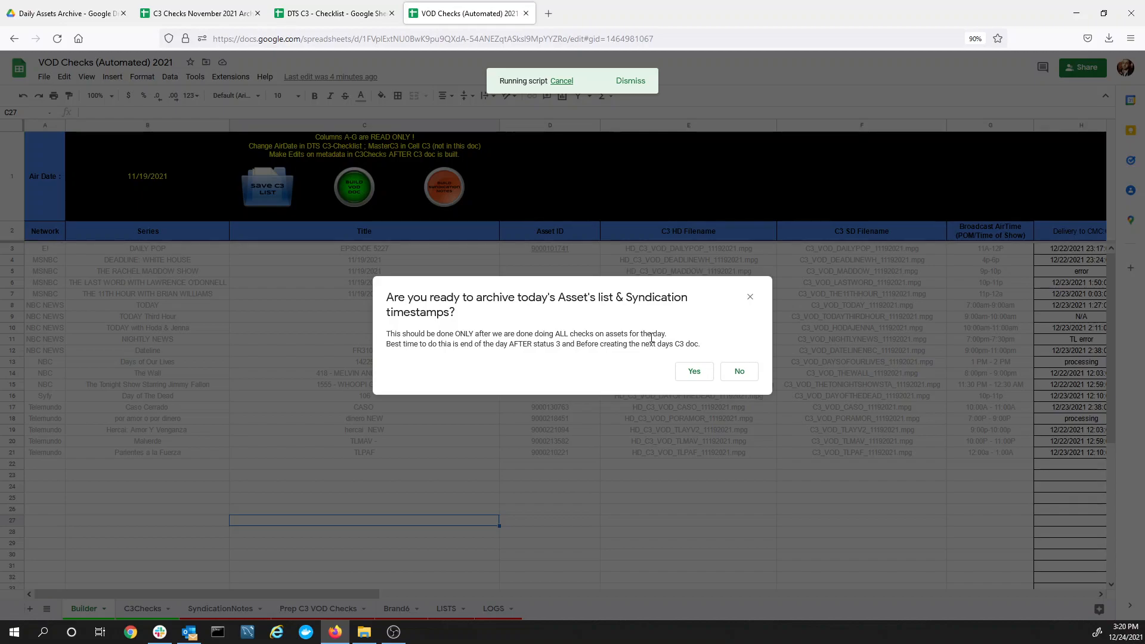
click(694, 372)
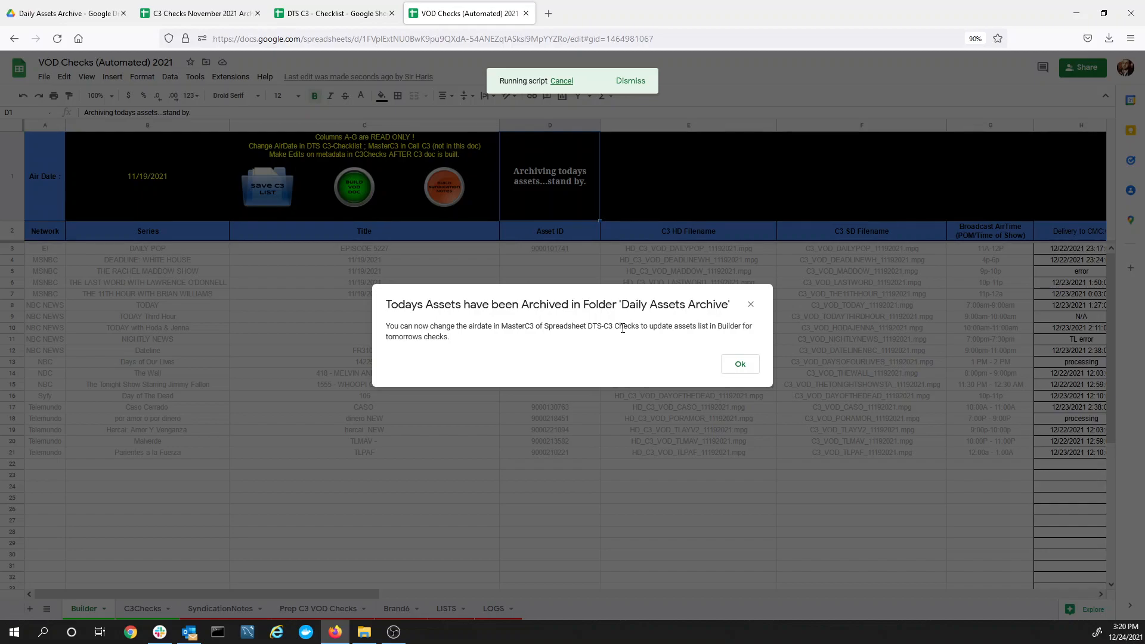
click(740, 365)
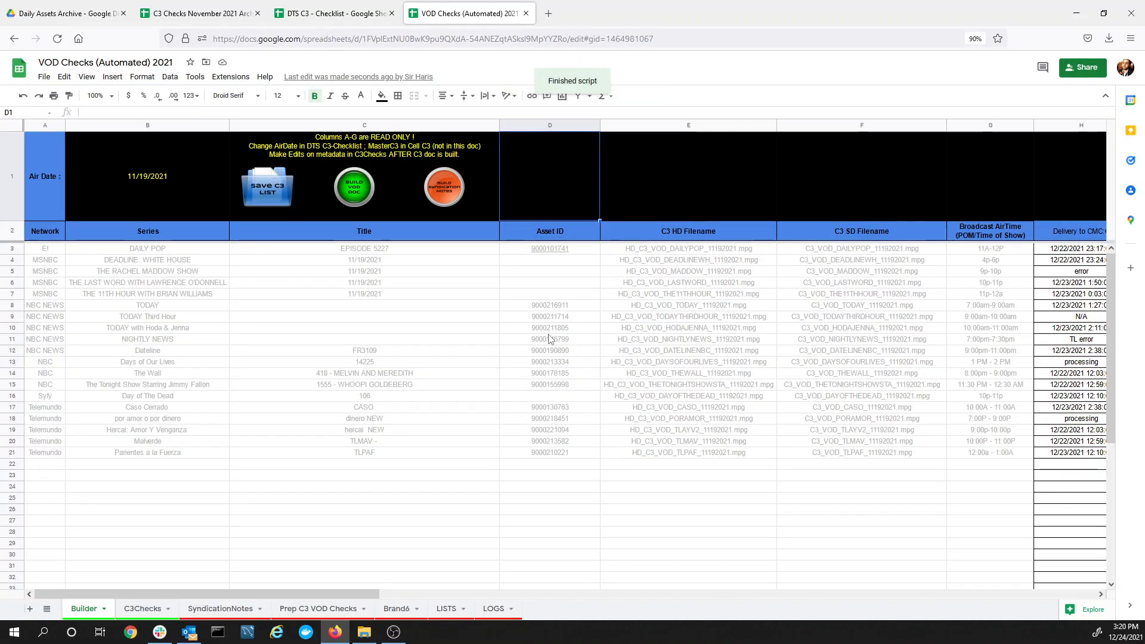
click(490, 609)
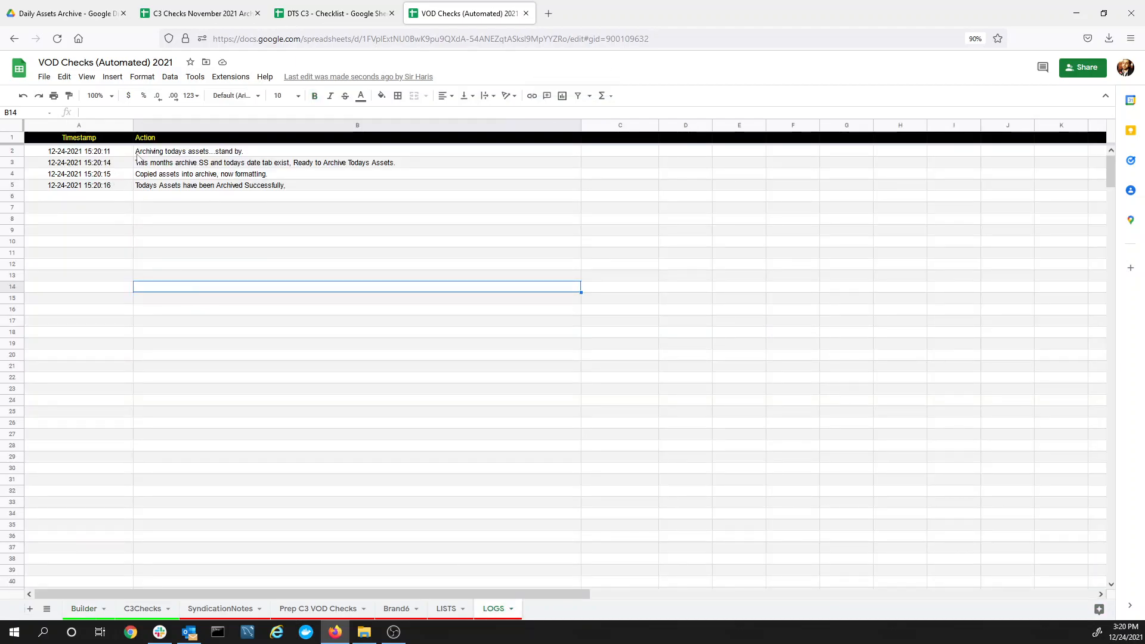
drag(142, 153, 229, 186)
click(219, 222)
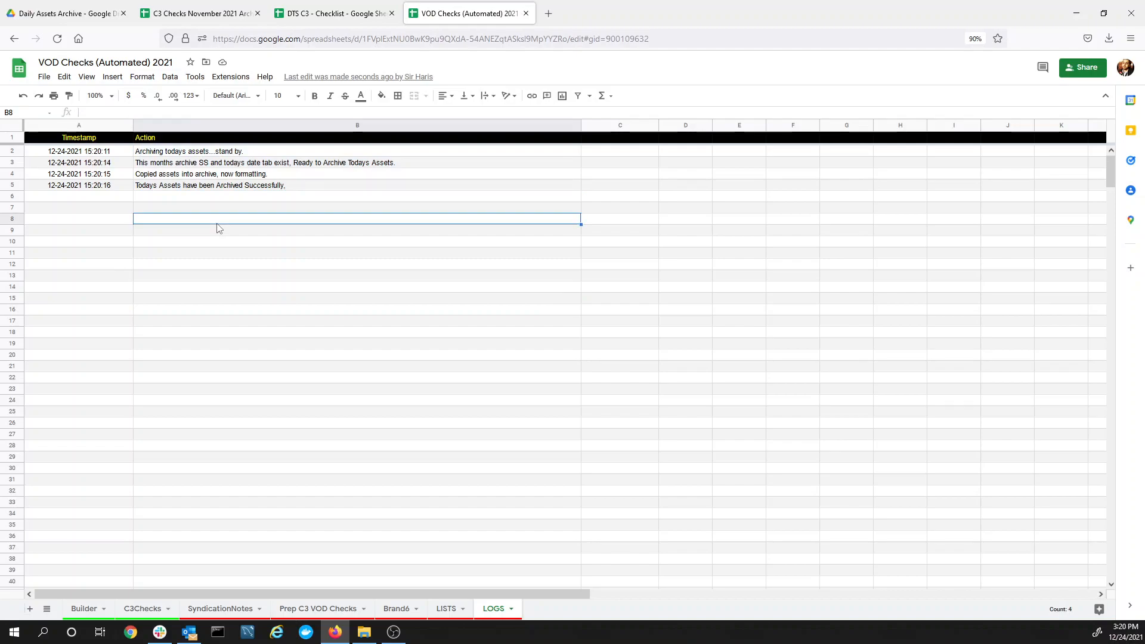
click(170, 185)
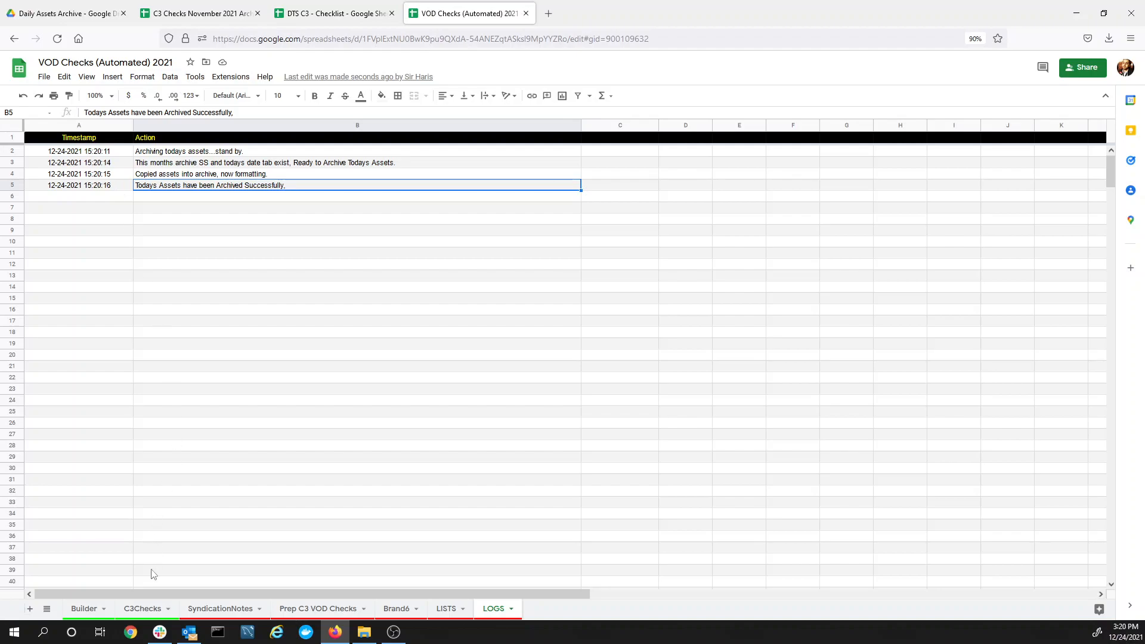
click(77, 608)
drag(55, 251, 631, 501)
click(560, 566)
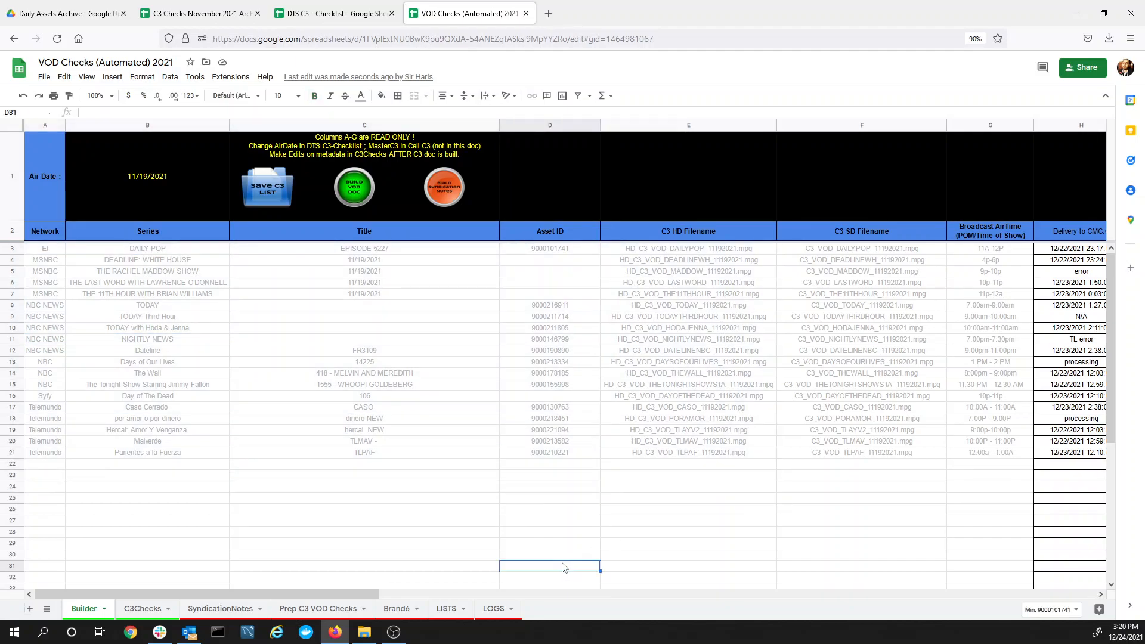
drag(51, 249, 1011, 453)
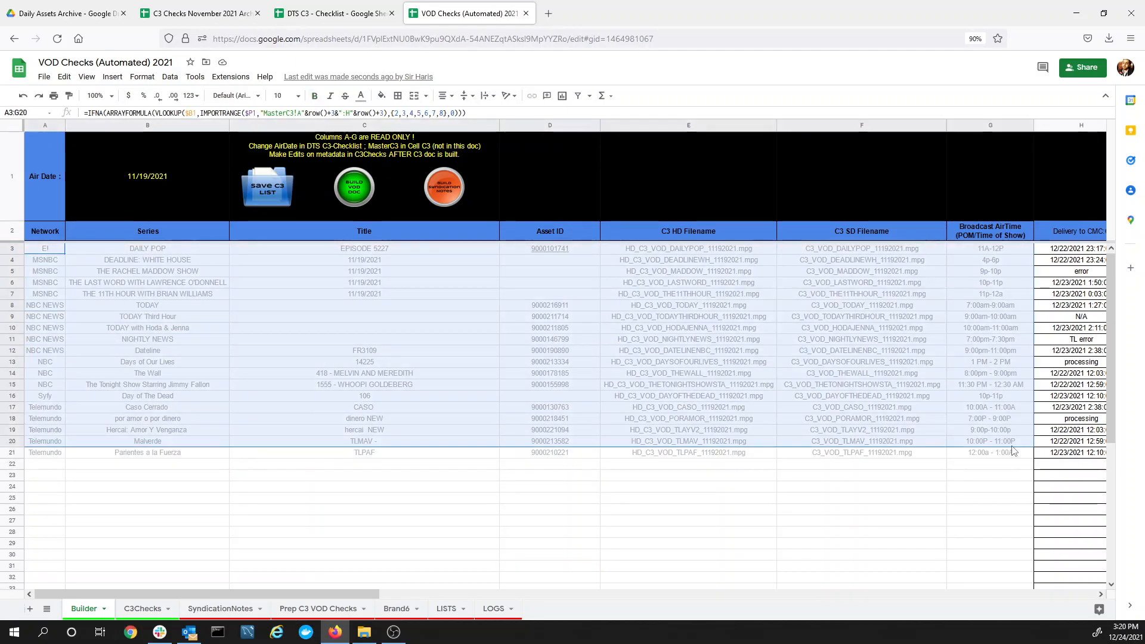
click(184, 10)
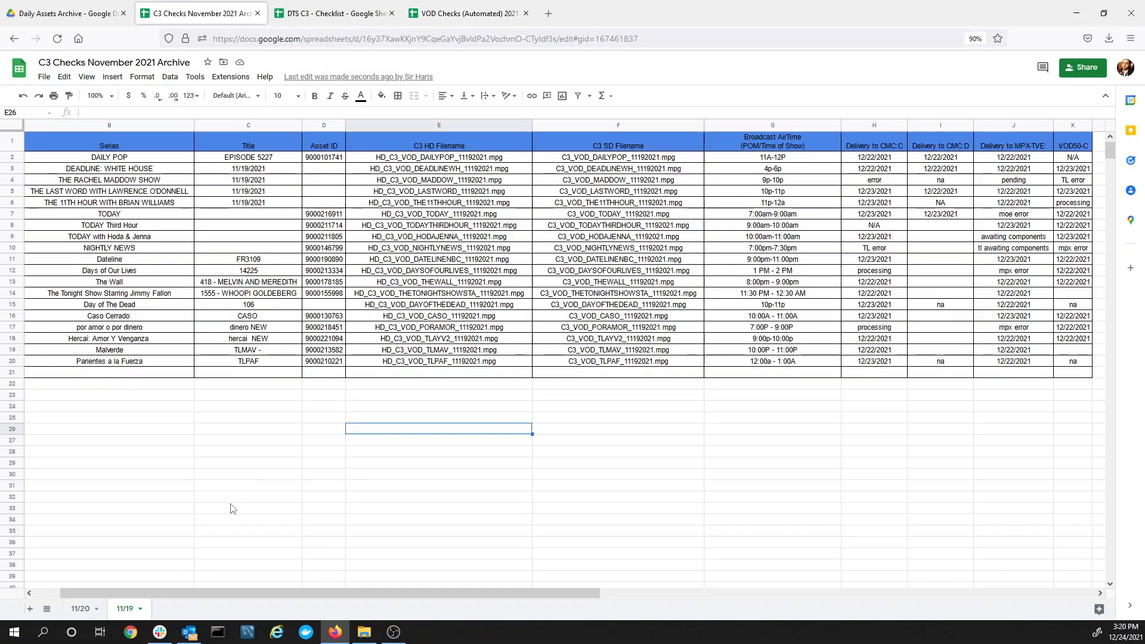
drag(95, 158, 707, 440)
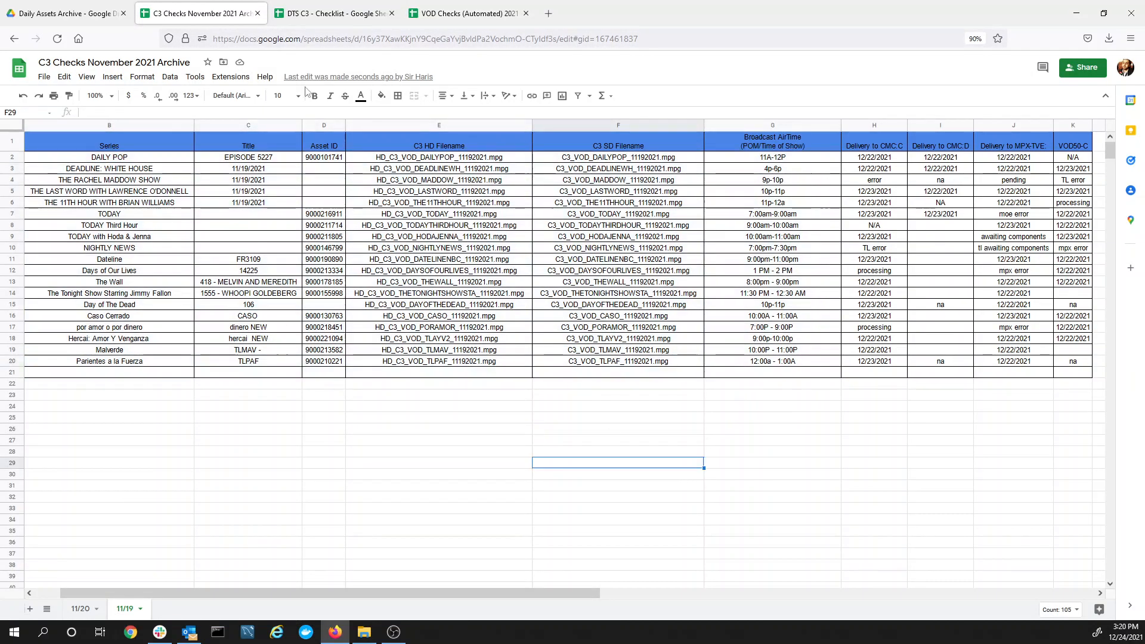
click(465, 13)
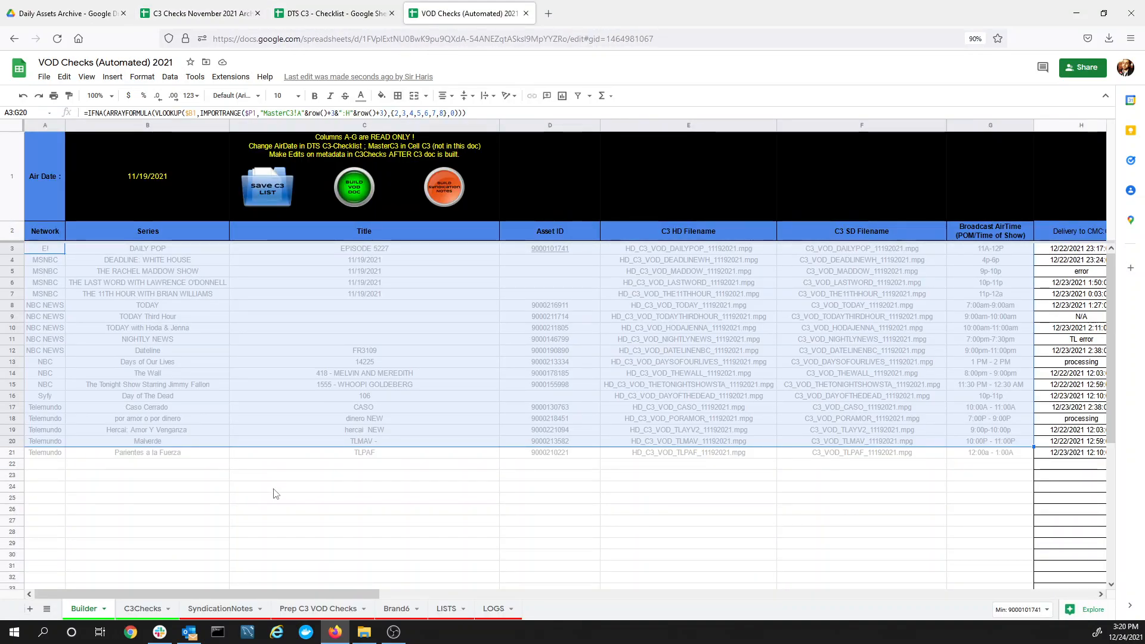
click(269, 485)
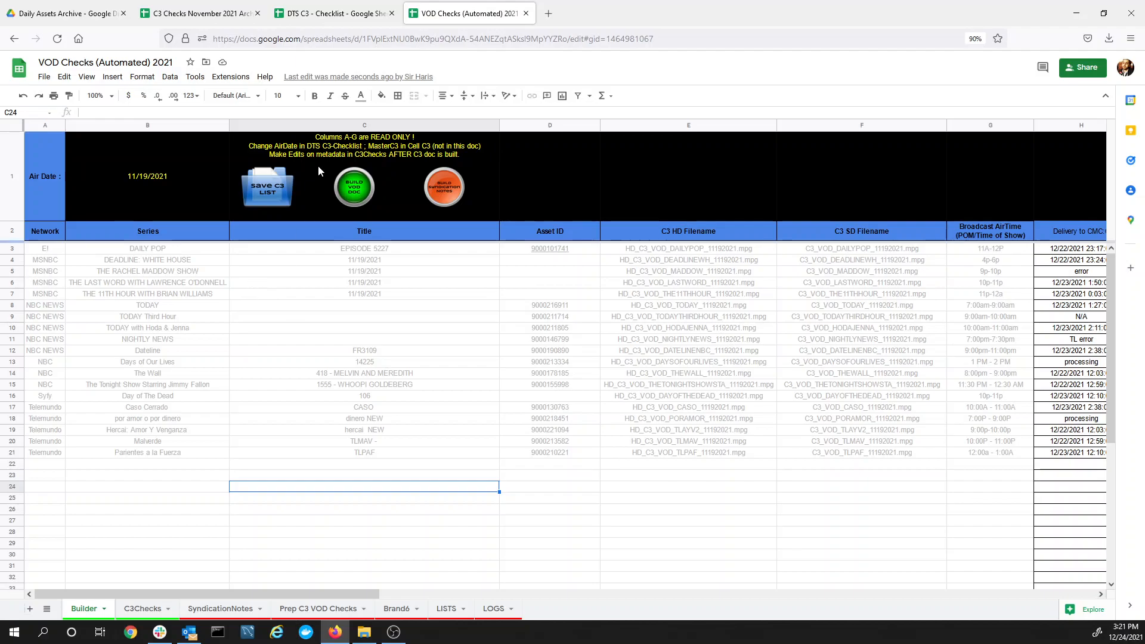
Set the DTS C3 checklist air date in C3 to 11/20/21, then return to VOD Checks
click(334, 22)
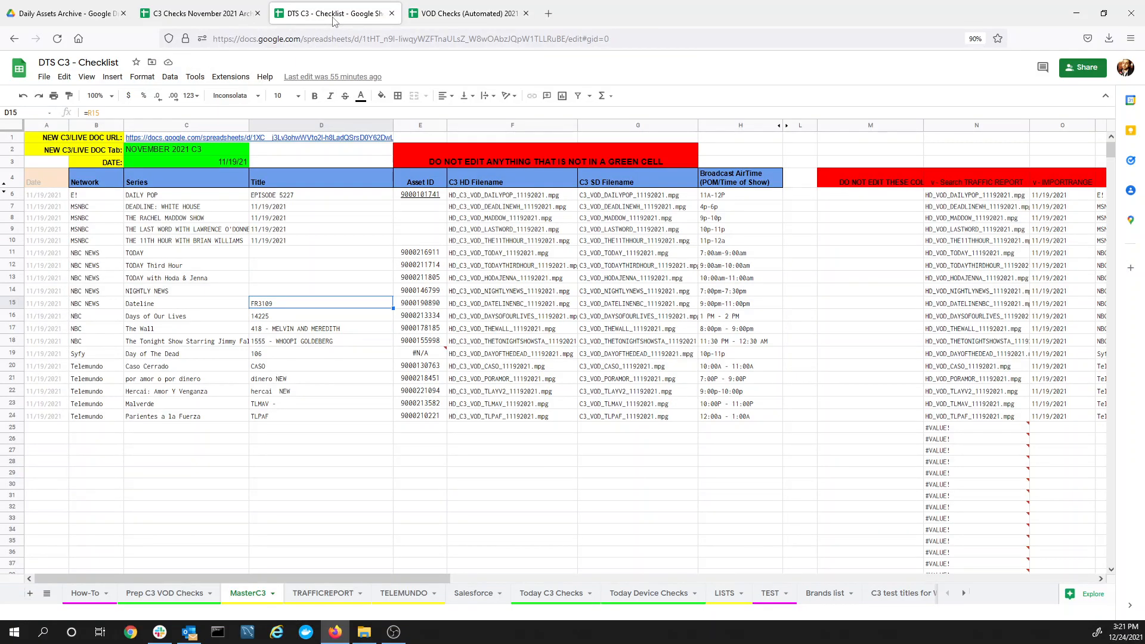
double_click(234, 163)
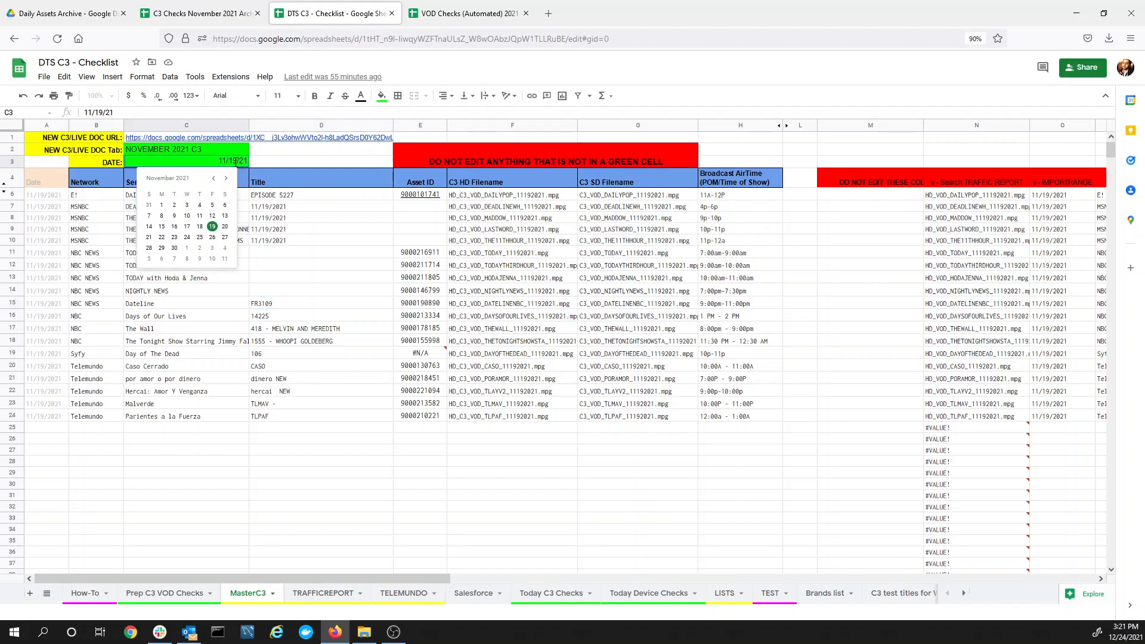
click(225, 228)
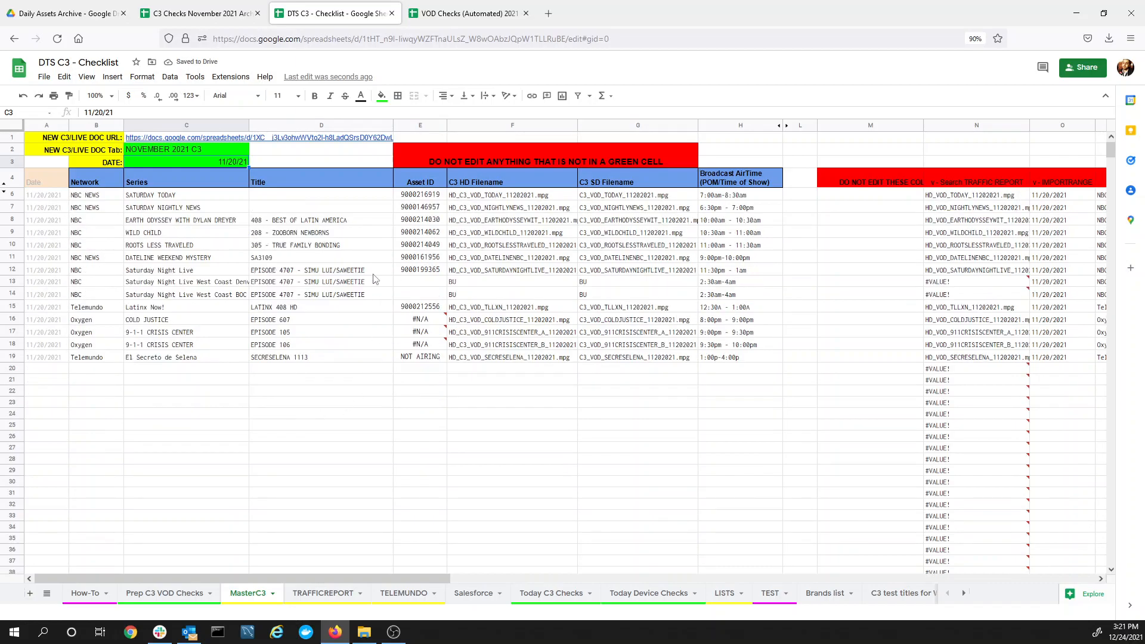
click(449, 15)
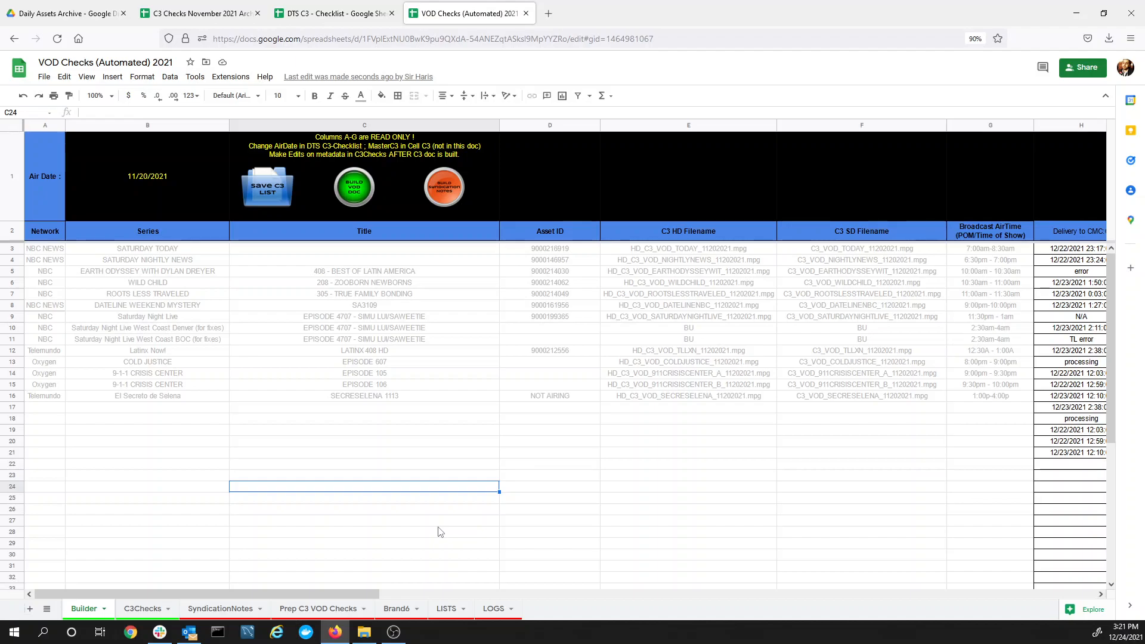
click(436, 595)
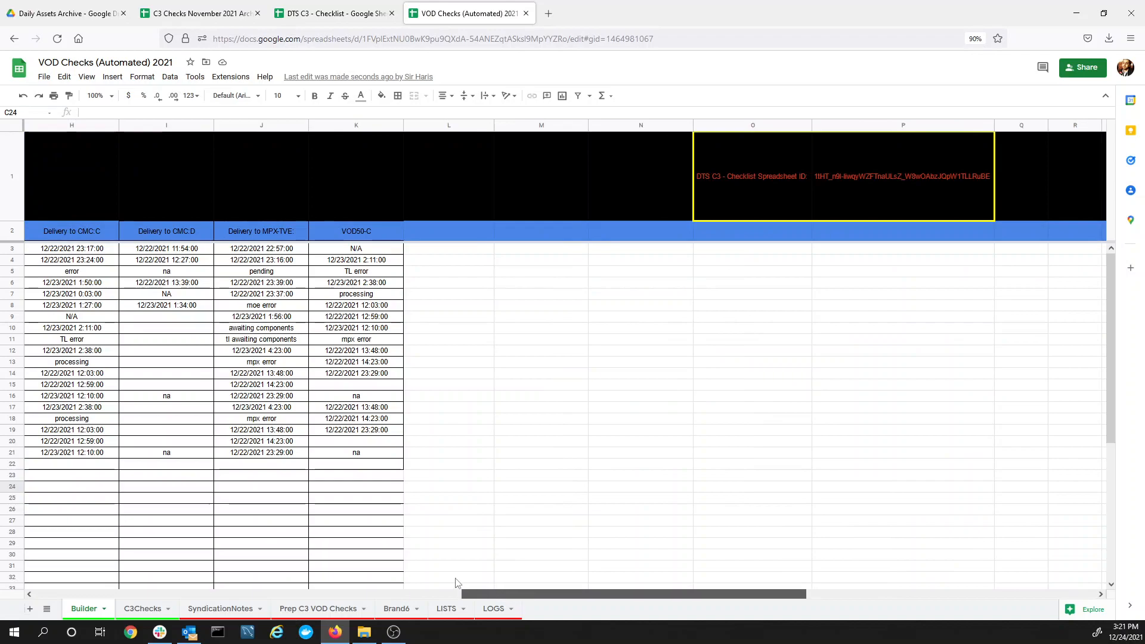
drag(465, 594, 317, 594)
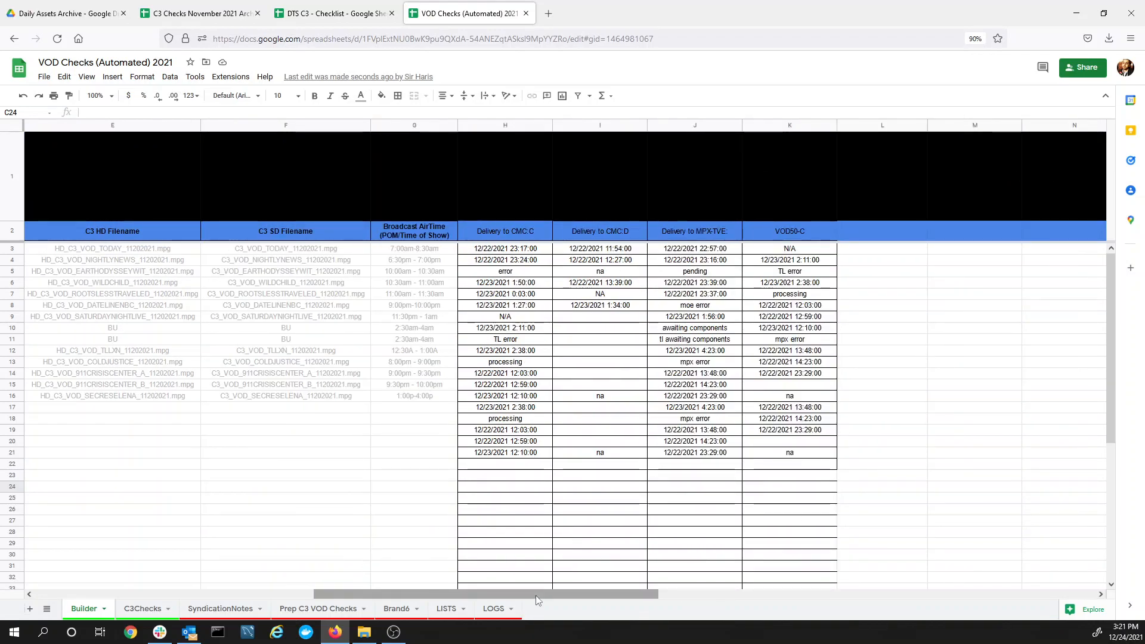
drag(536, 595, 299, 556)
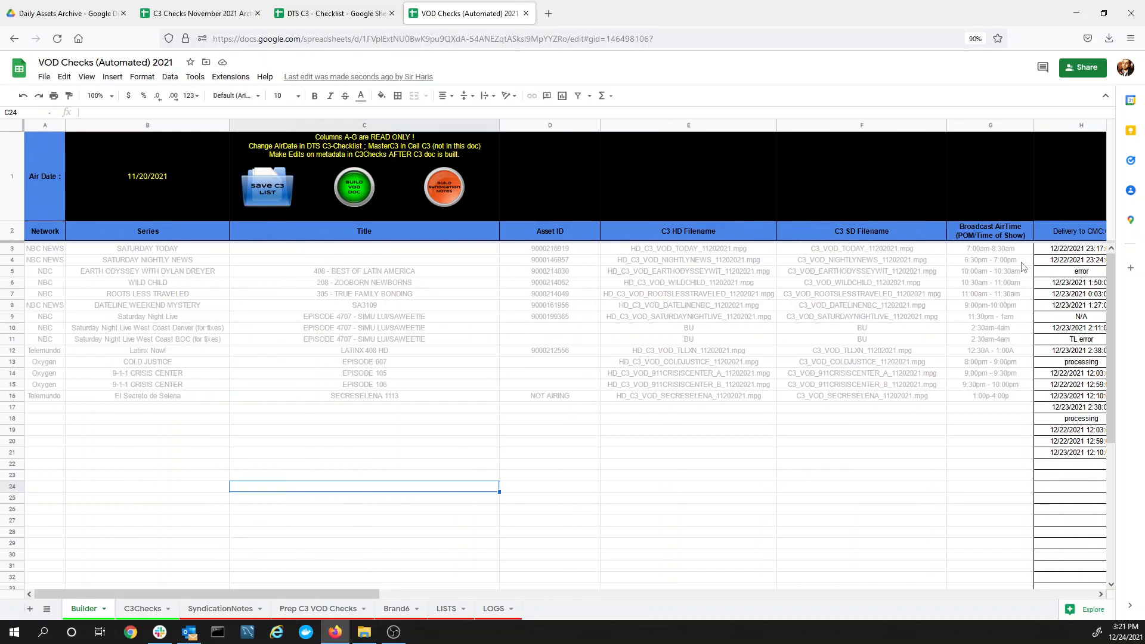
click(1056, 246)
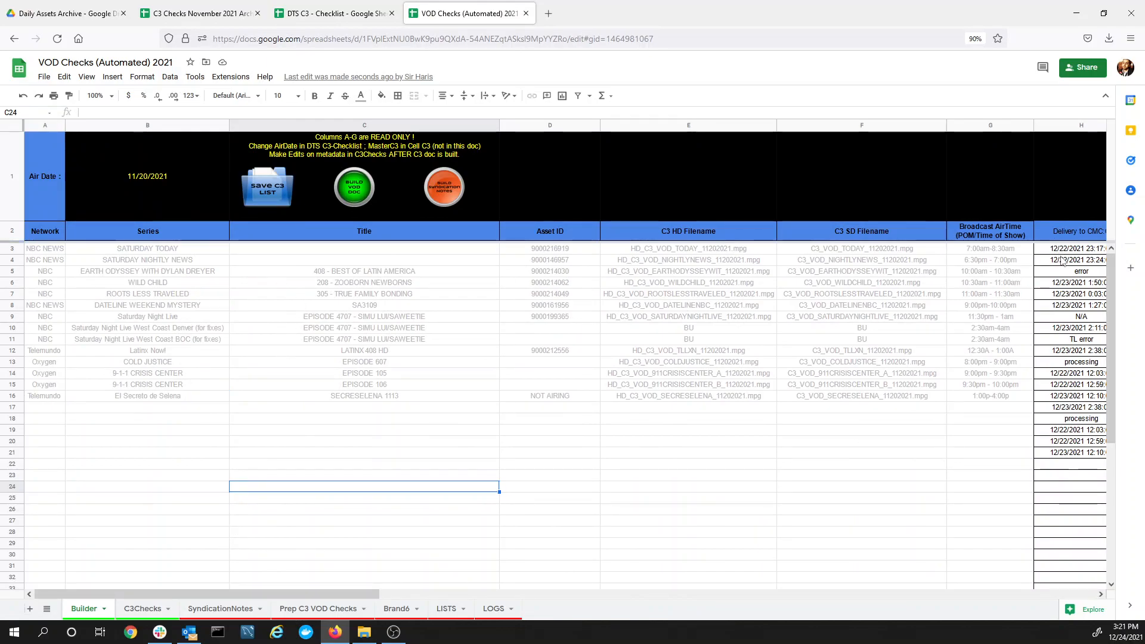
drag(1065, 288, 1079, 455)
click(913, 512)
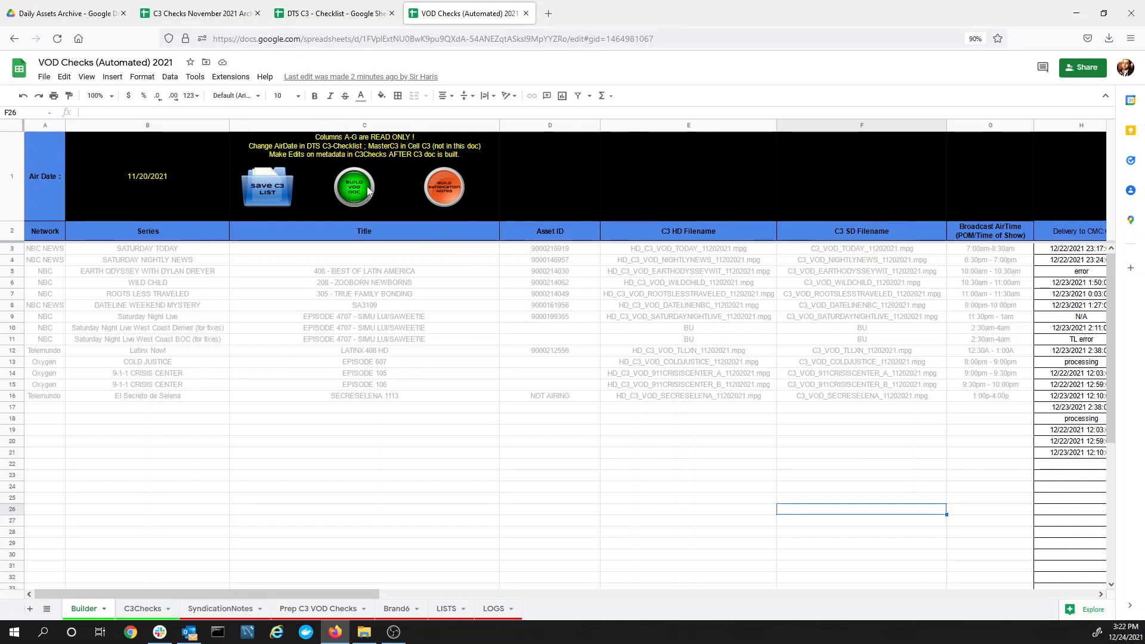
click(44, 248)
drag(59, 282, 745, 410)
click(137, 609)
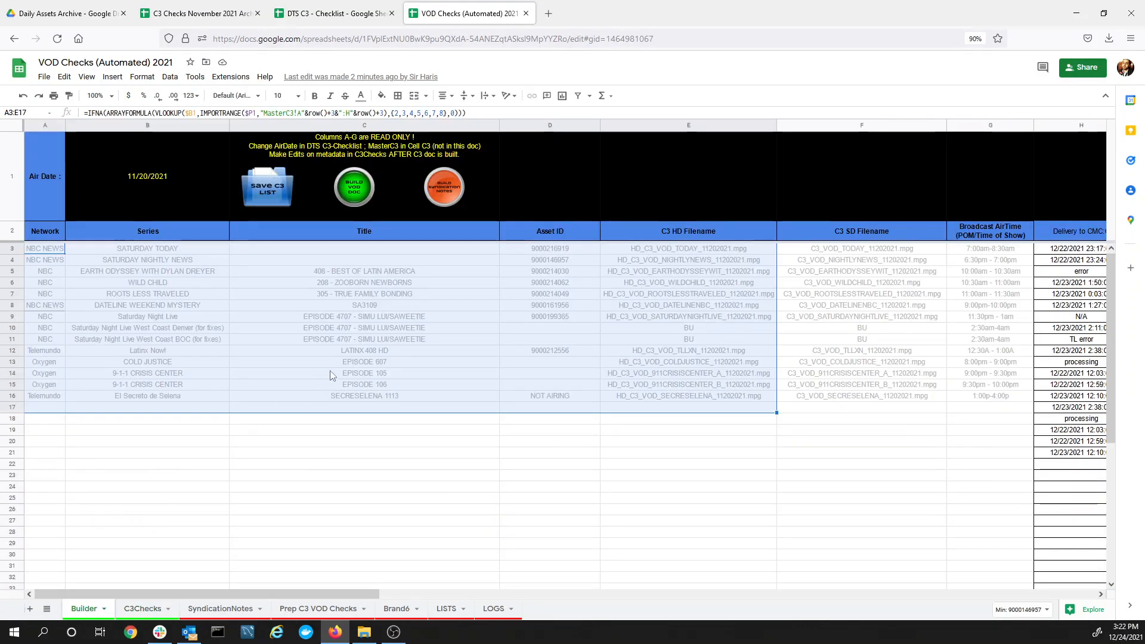
click(360, 466)
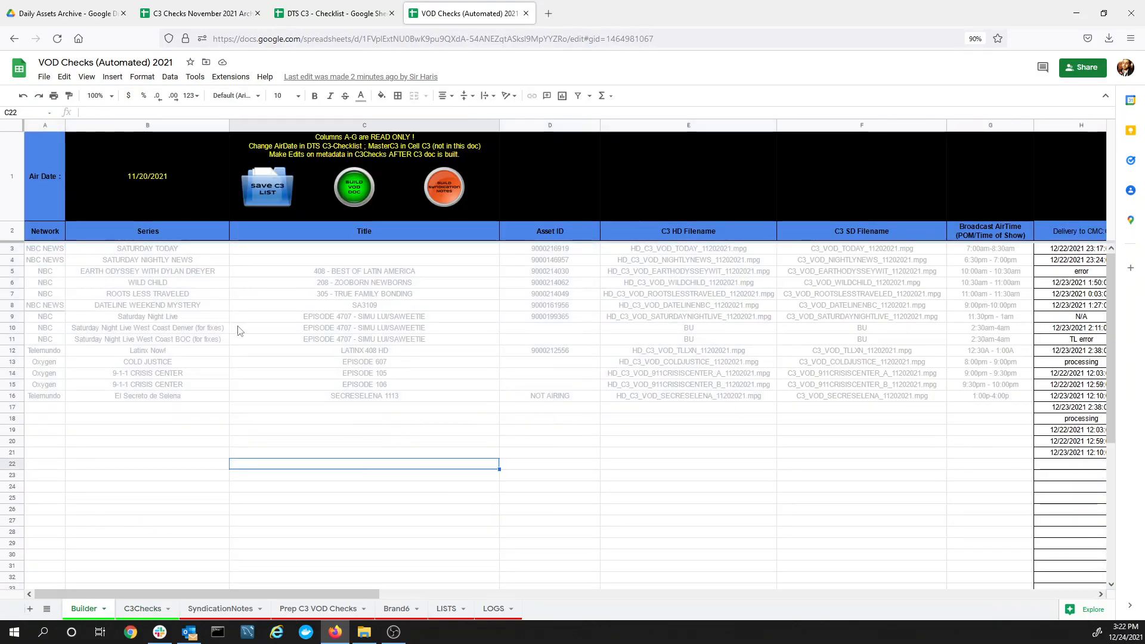
click(70, 329)
drag(322, 333, 636, 346)
click(629, 331)
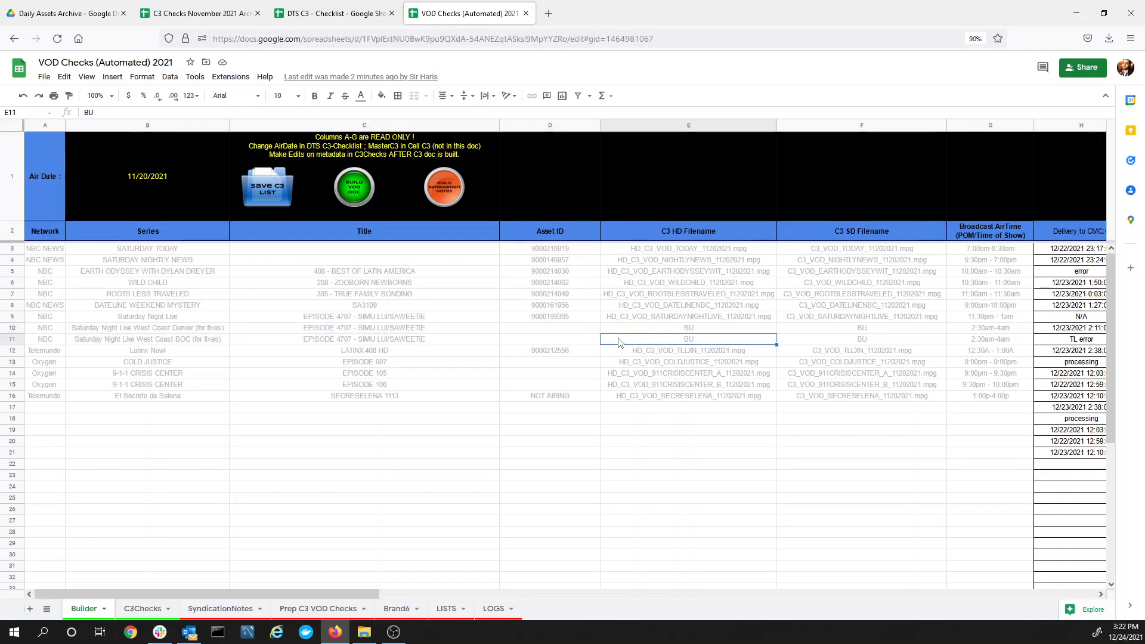
click(617, 339)
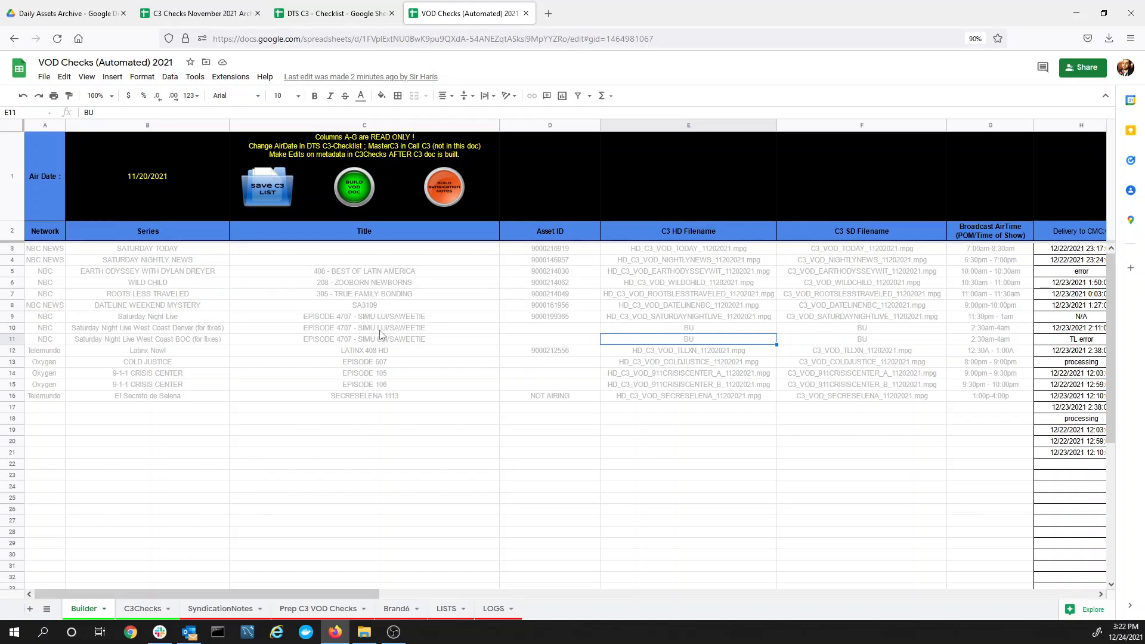
drag(48, 331, 48, 337)
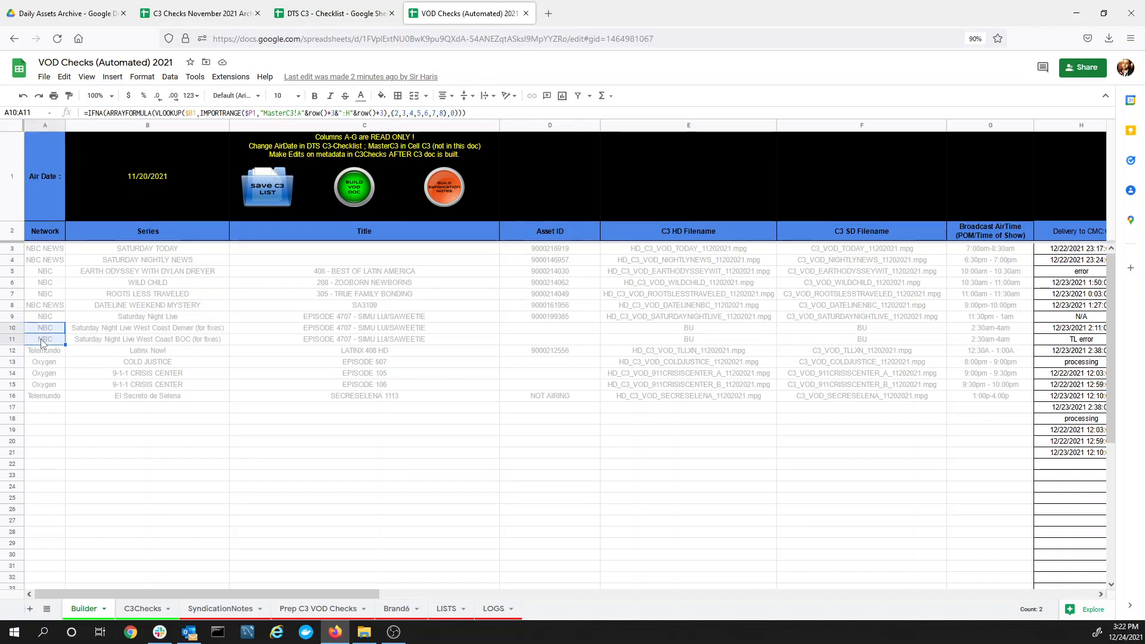
Fill Network cells A10:A11 of the Saturday Night Live West Coast rows red
click(382, 97)
click(395, 195)
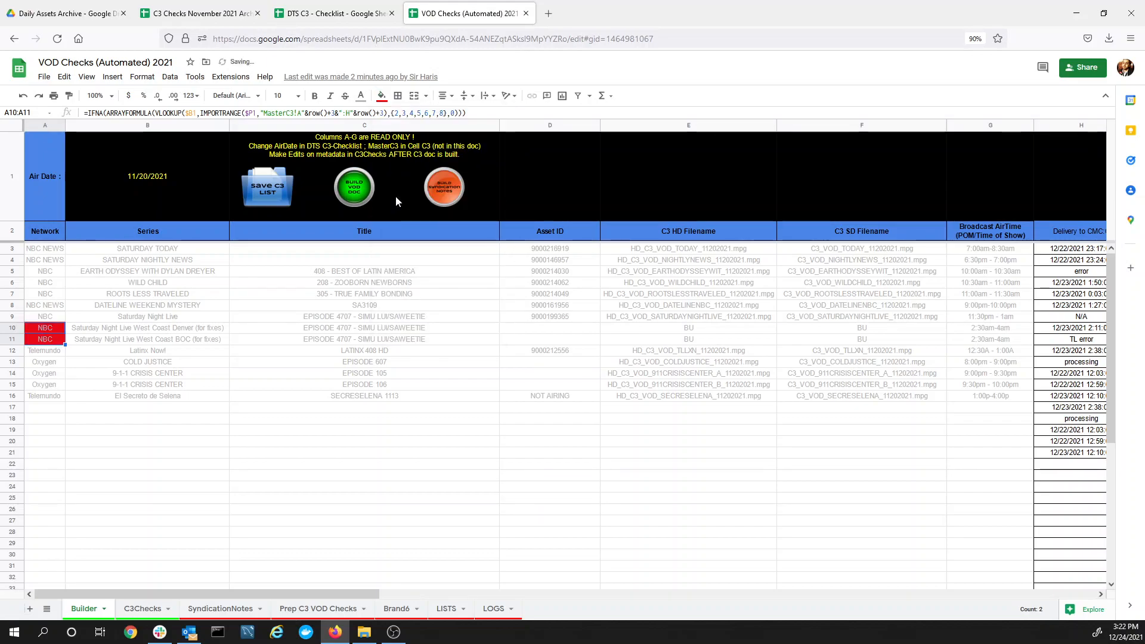
click(150, 373)
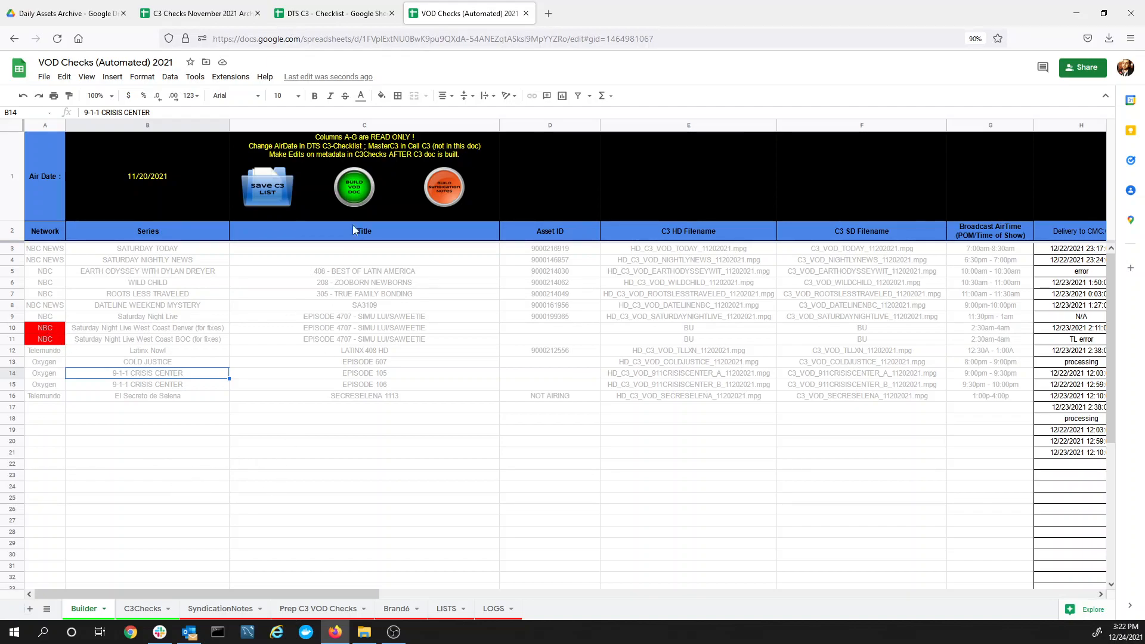
Run BUILD VOD DOC and confirm the red-Network-cell note to continue the build
click(354, 193)
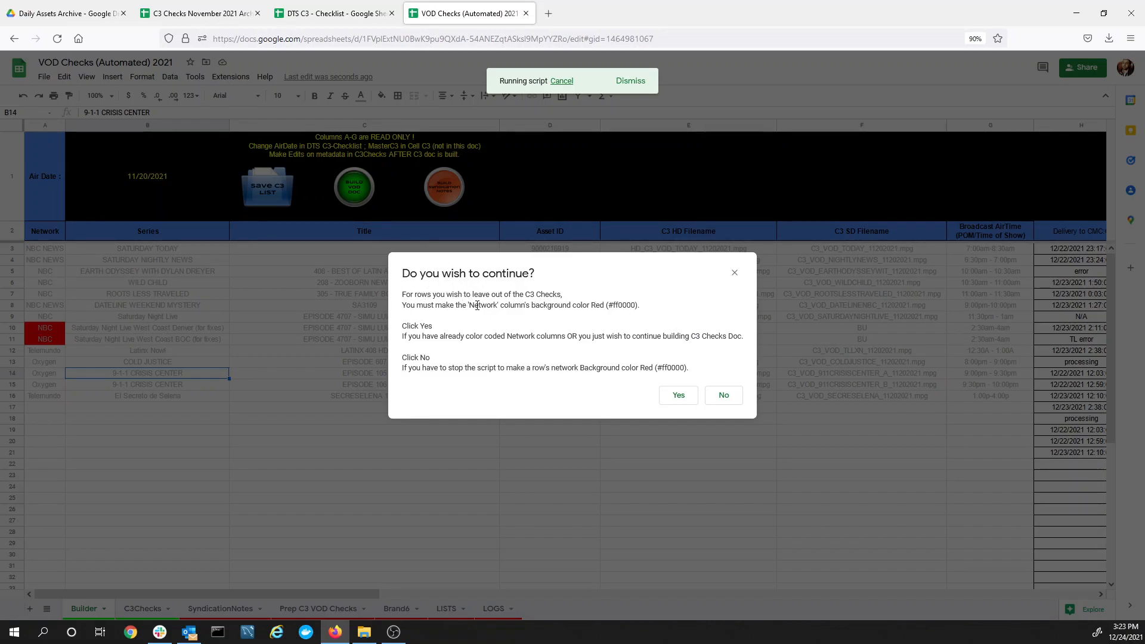
drag(468, 306, 536, 307)
click(678, 395)
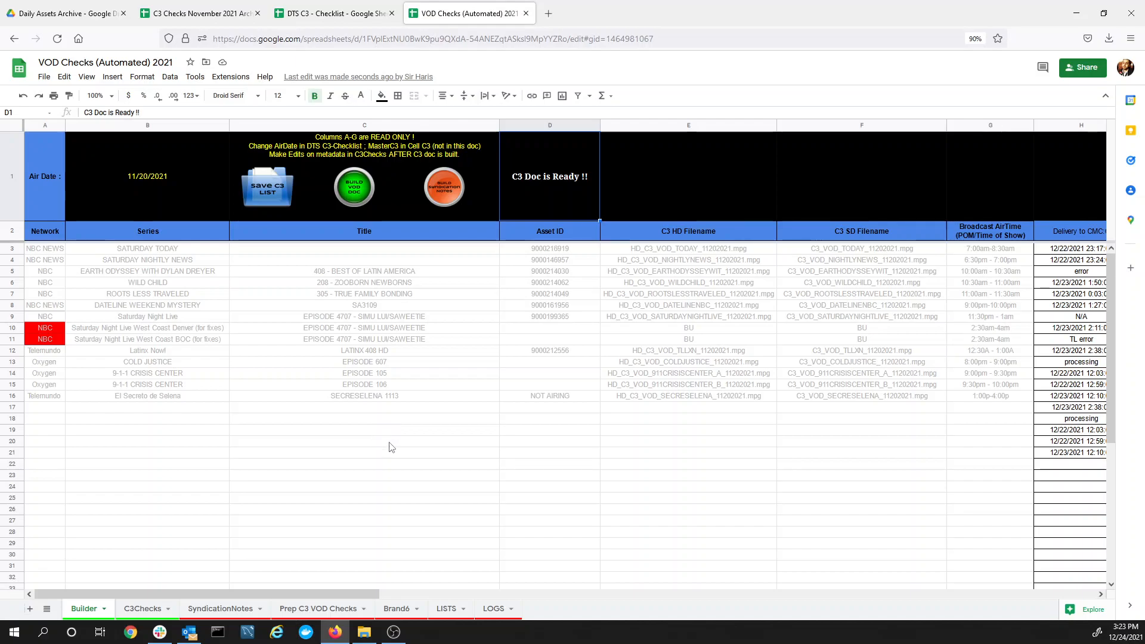
Open the LOGS sheet and jump to the final log entry in A16
click(490, 611)
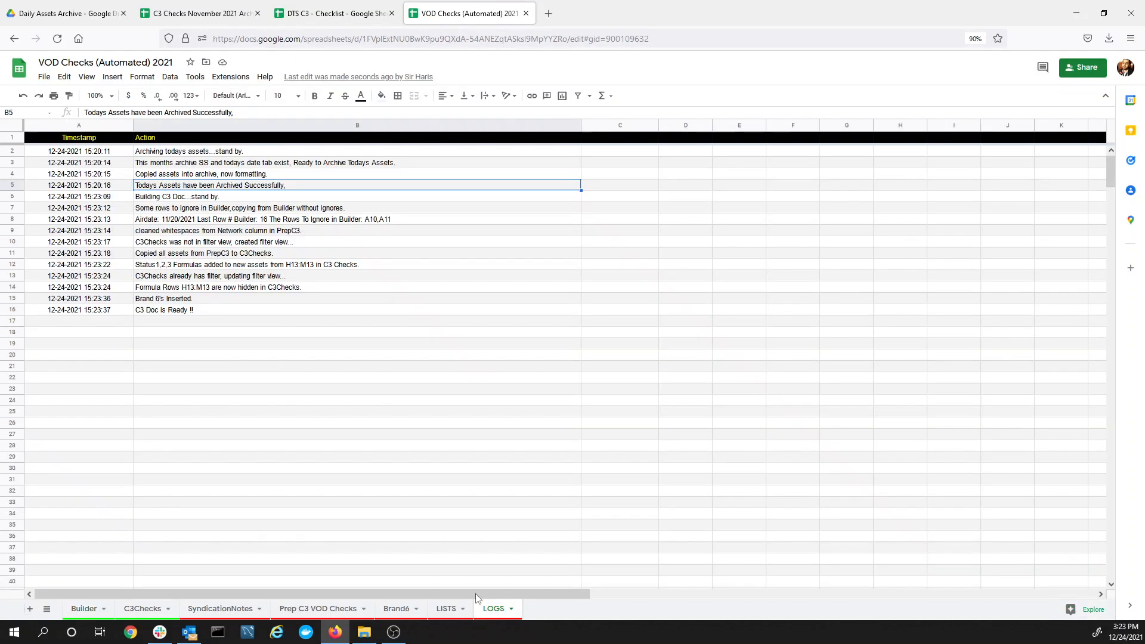
click(162, 200)
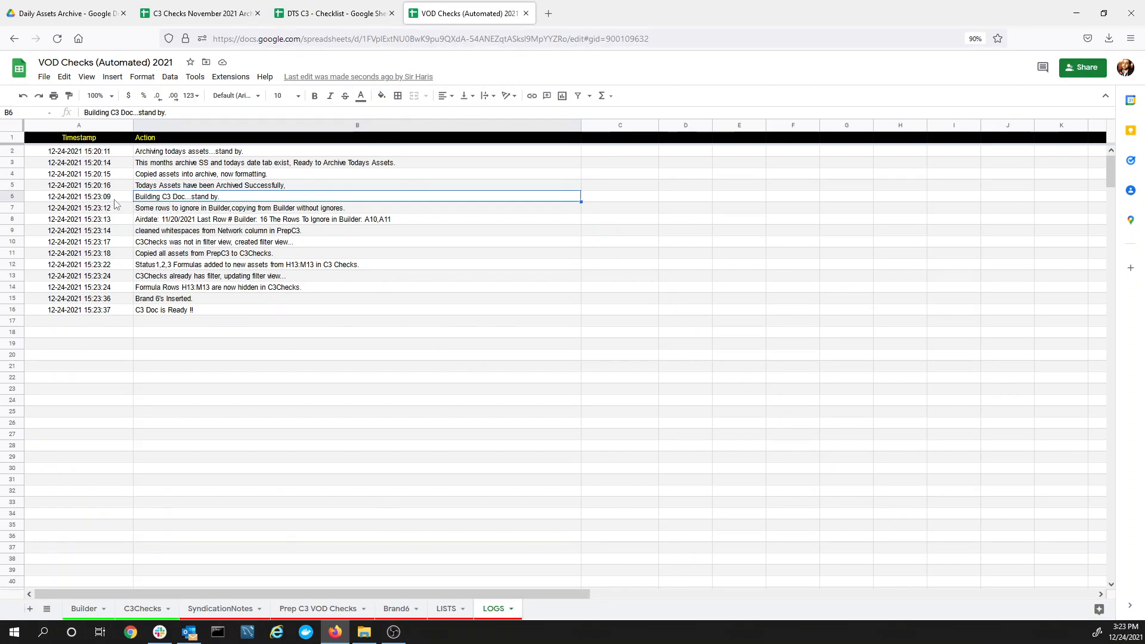
key(ctrl+Down)
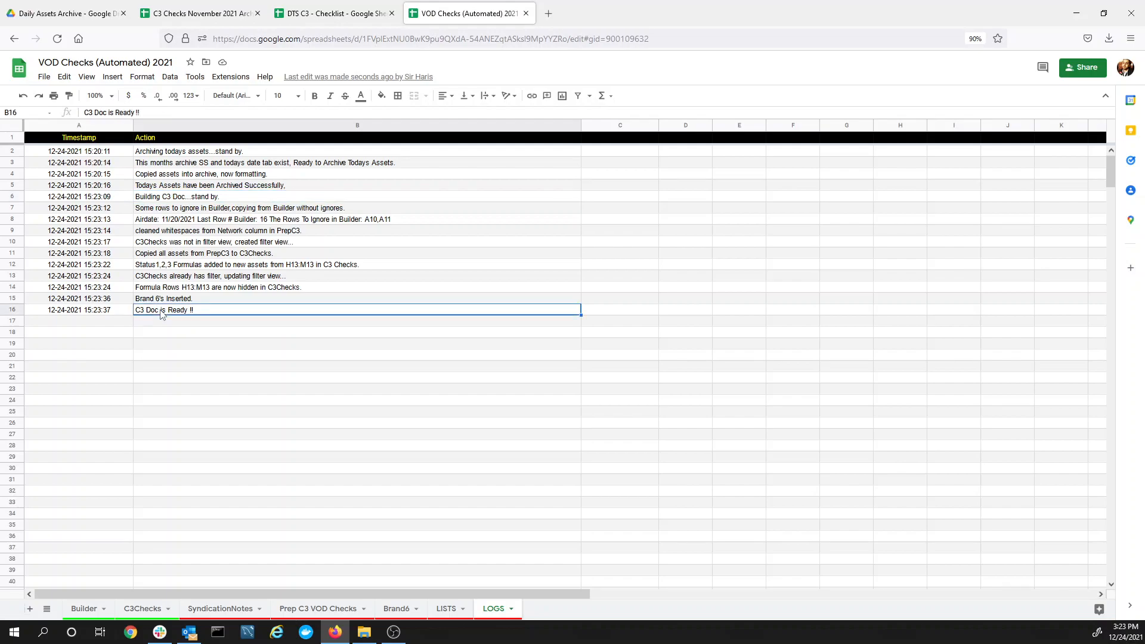
click(115, 315)
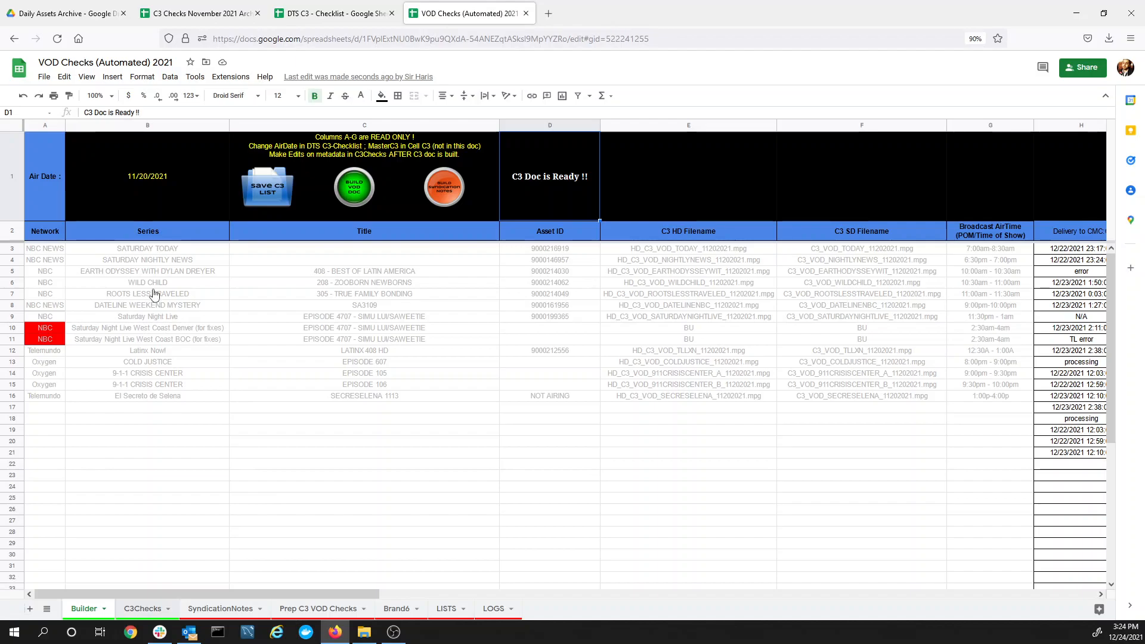
Scroll through the new 11/20/2021 C3Checks rows, then return to Builder
scroll(197, 200, up, 10)
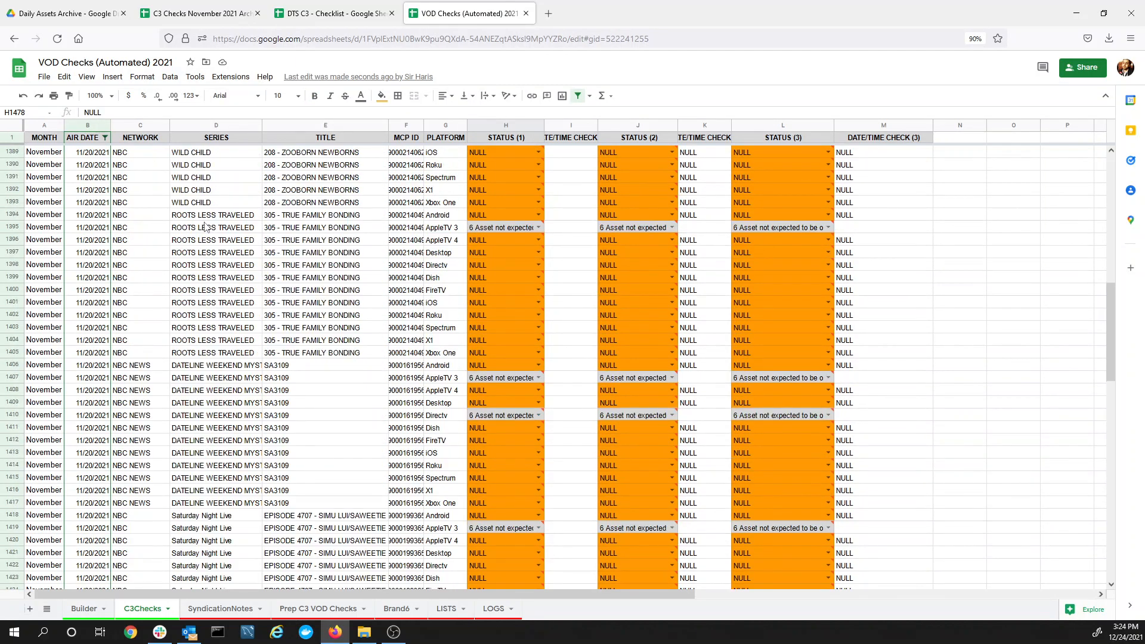
scroll(203, 239, down, 15)
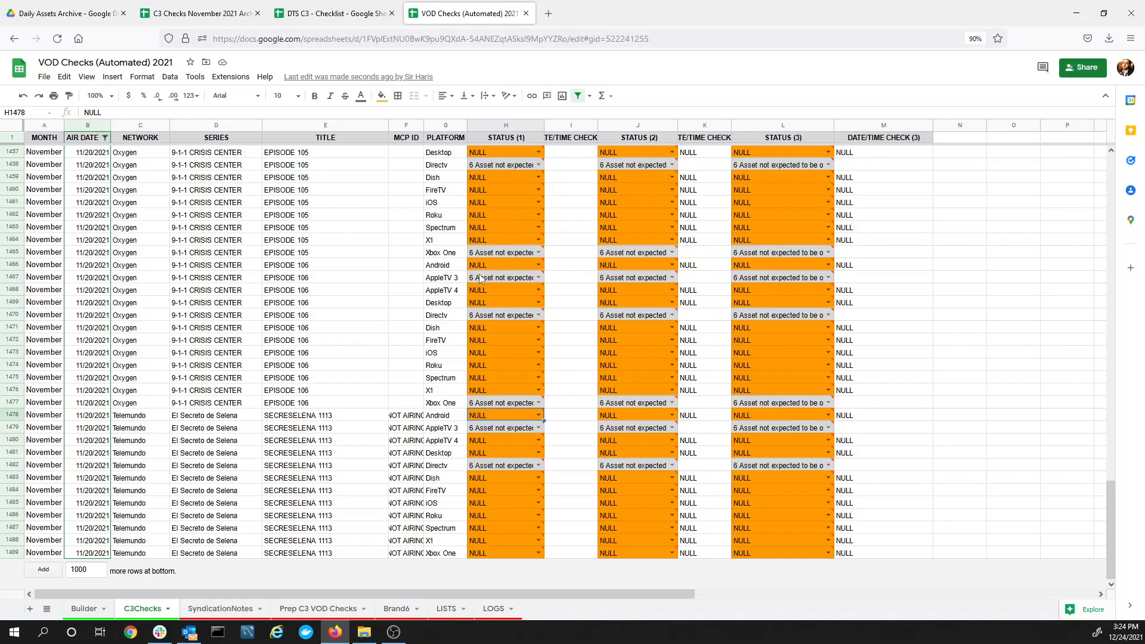
click(83, 608)
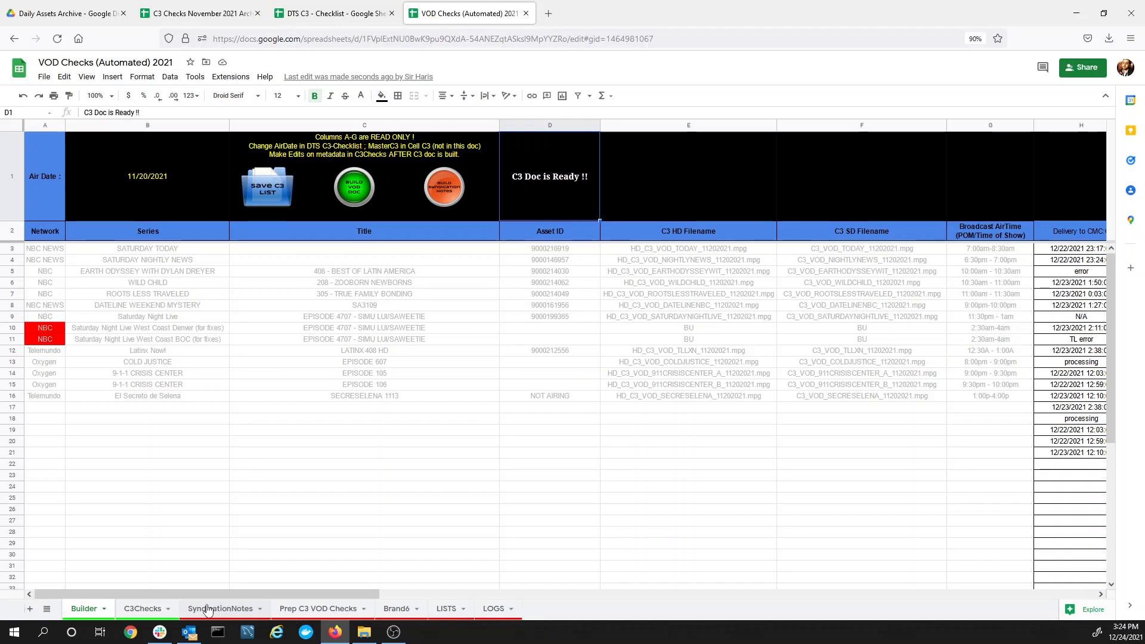
click(212, 609)
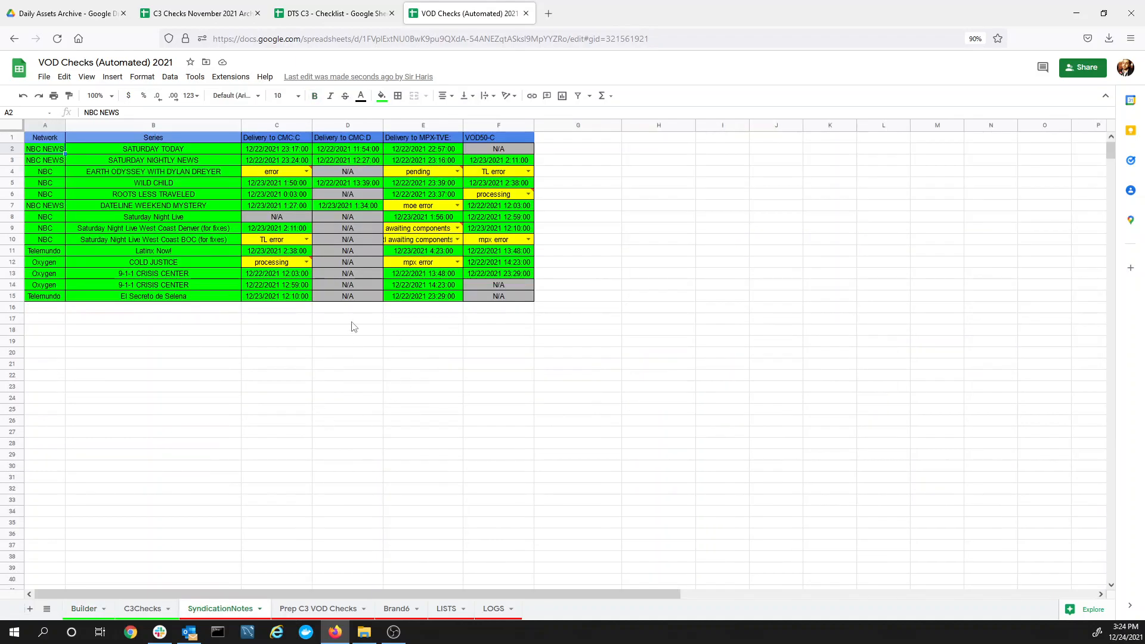
click(83, 608)
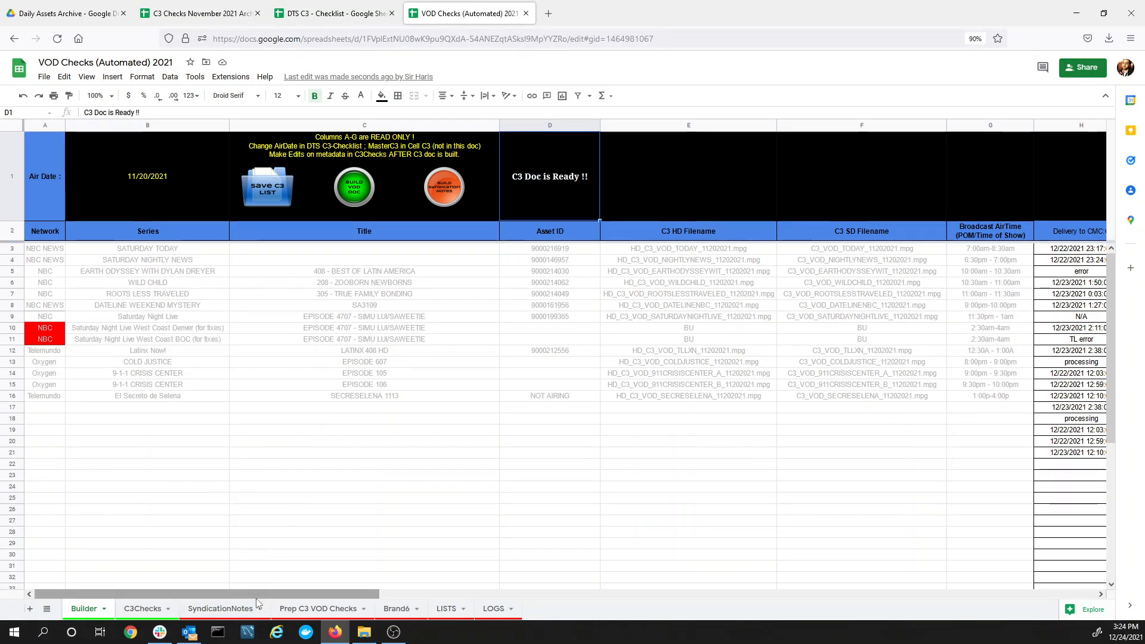
Erase the leftover delivery entries in H17:K21
drag(256, 594, 499, 587)
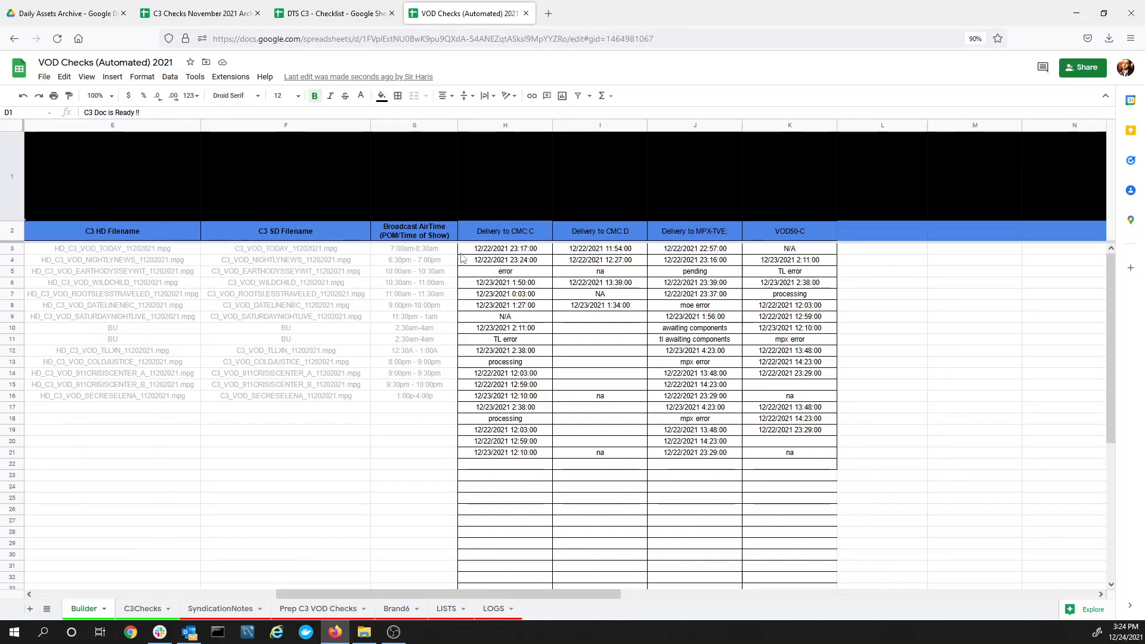
drag(464, 254, 597, 452)
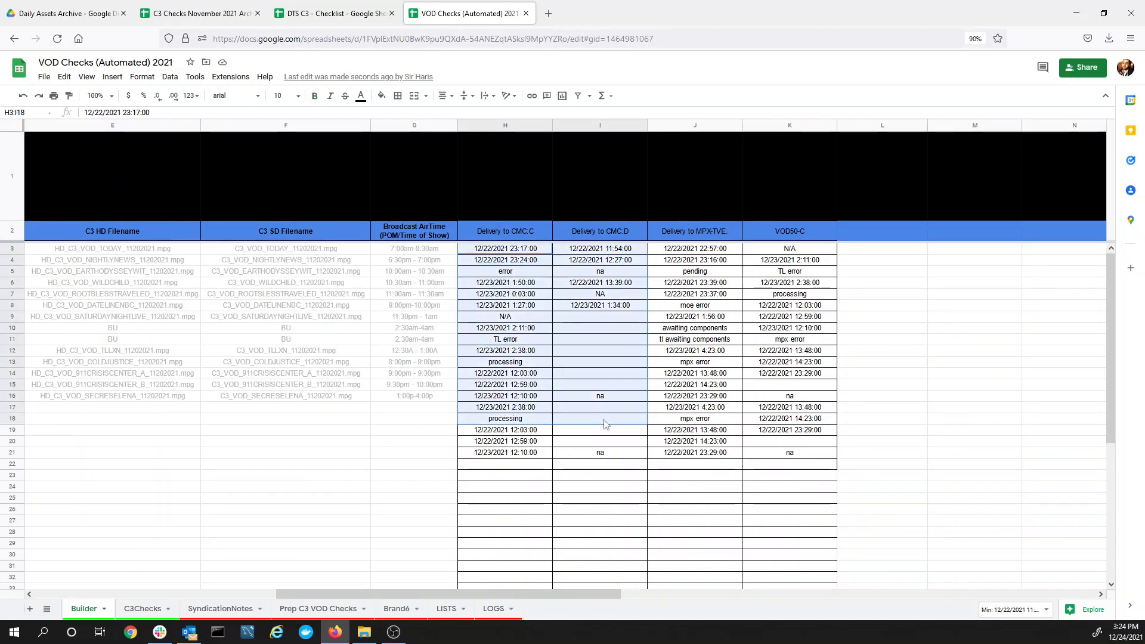
click(519, 465)
drag(464, 409, 792, 455)
click(437, 408)
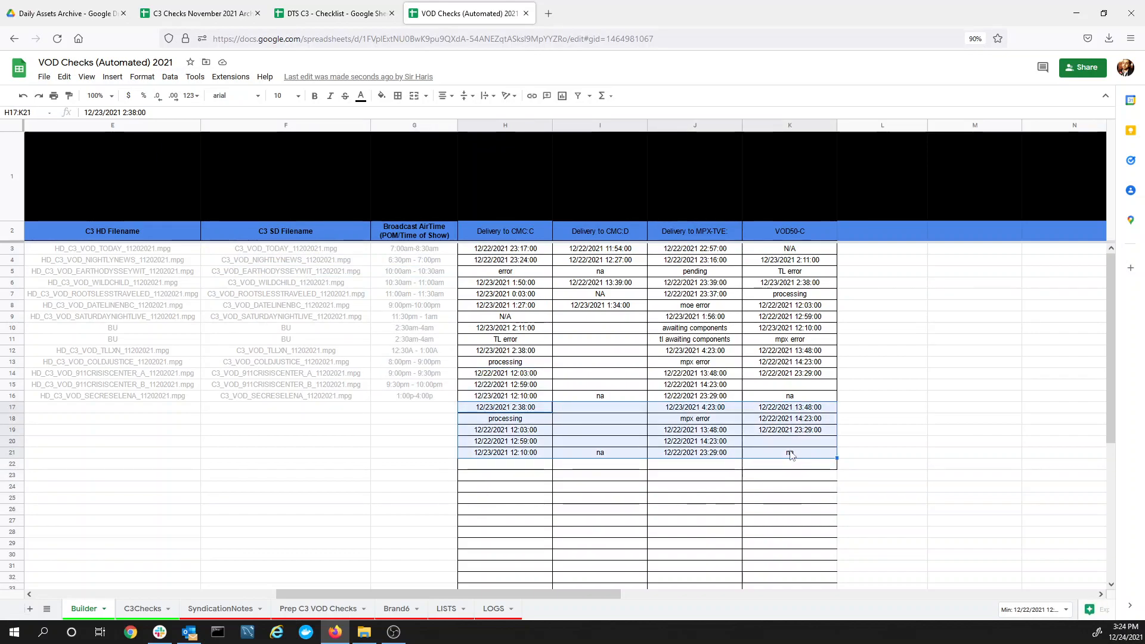
key(Delete)
click(689, 472)
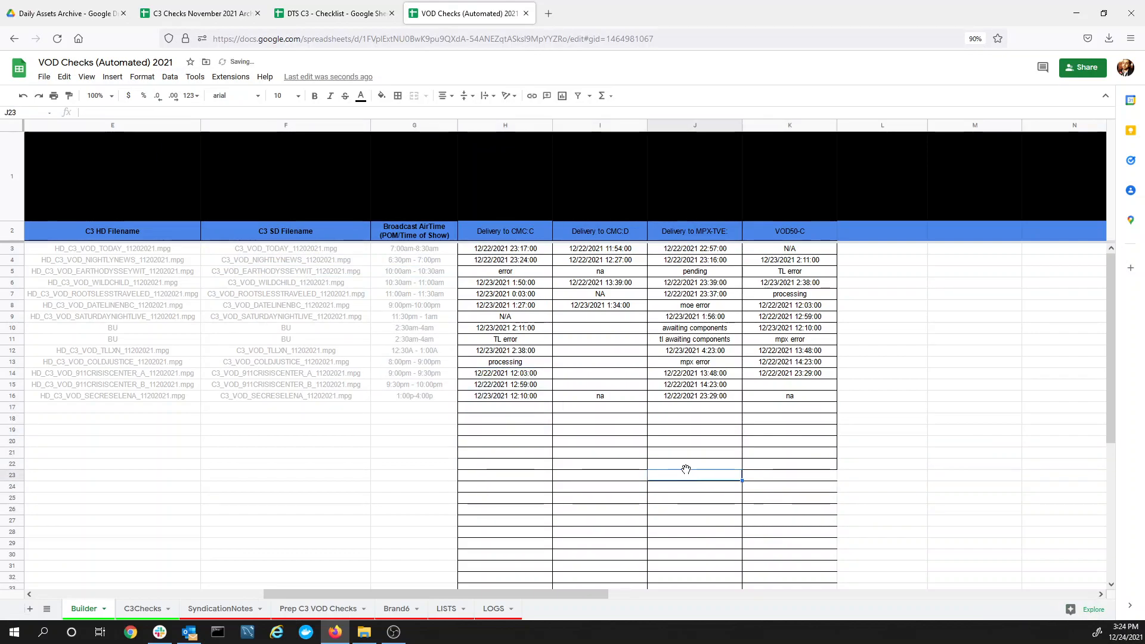
Review the remaining delivery entries H3:K16, including the error and na values in row 5
click(508, 250)
drag(511, 356, 813, 397)
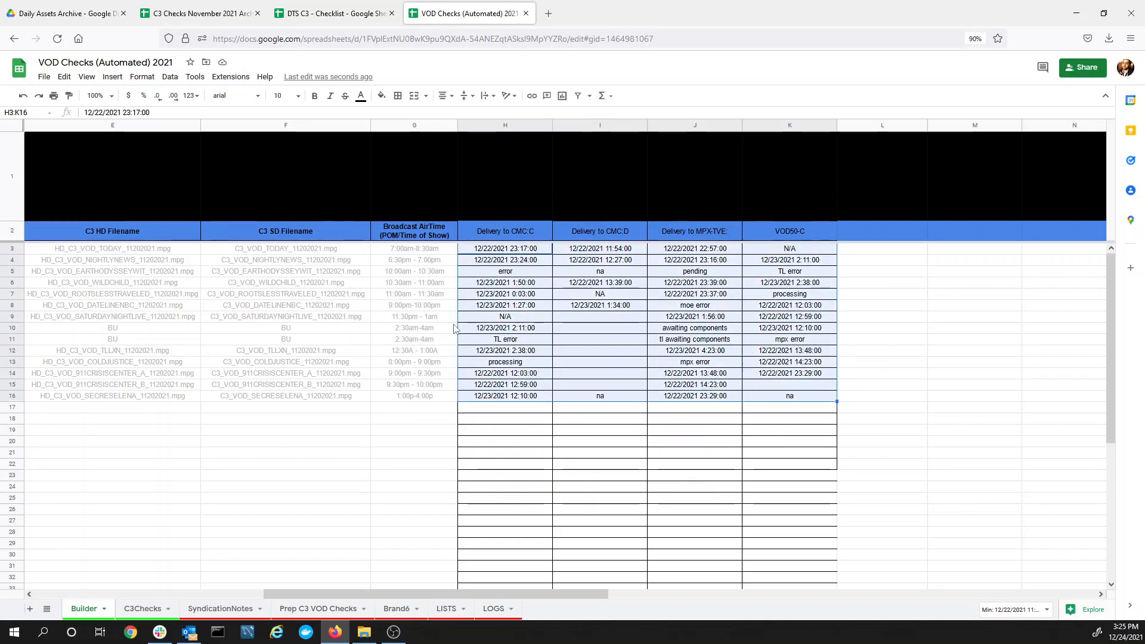
click(537, 453)
click(520, 339)
click(520, 316)
click(519, 273)
click(566, 276)
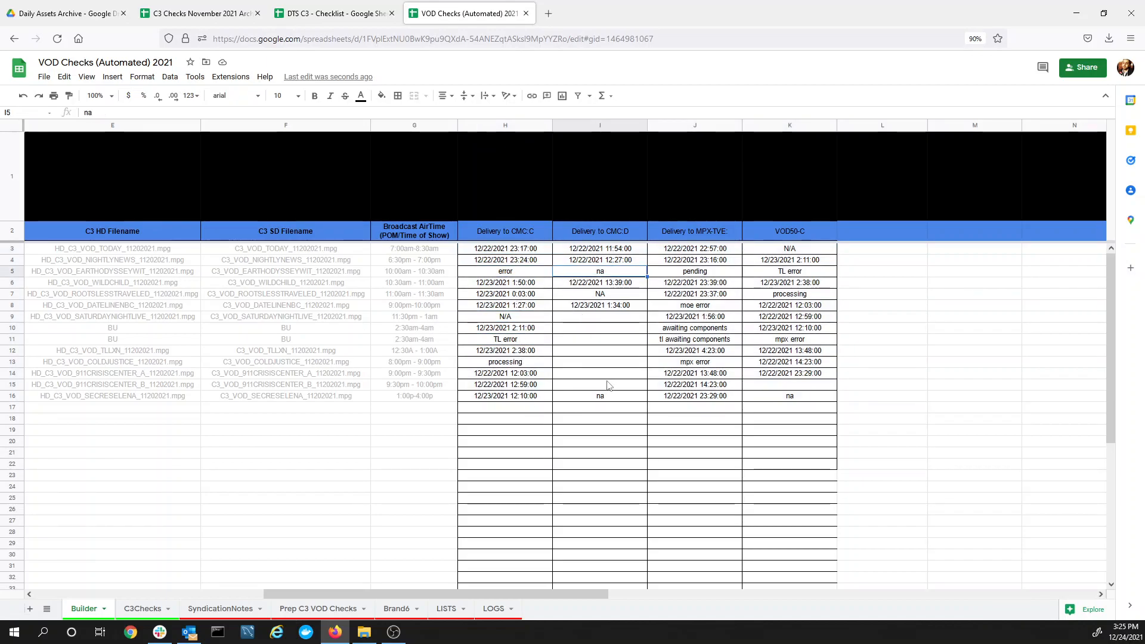
click(506, 296)
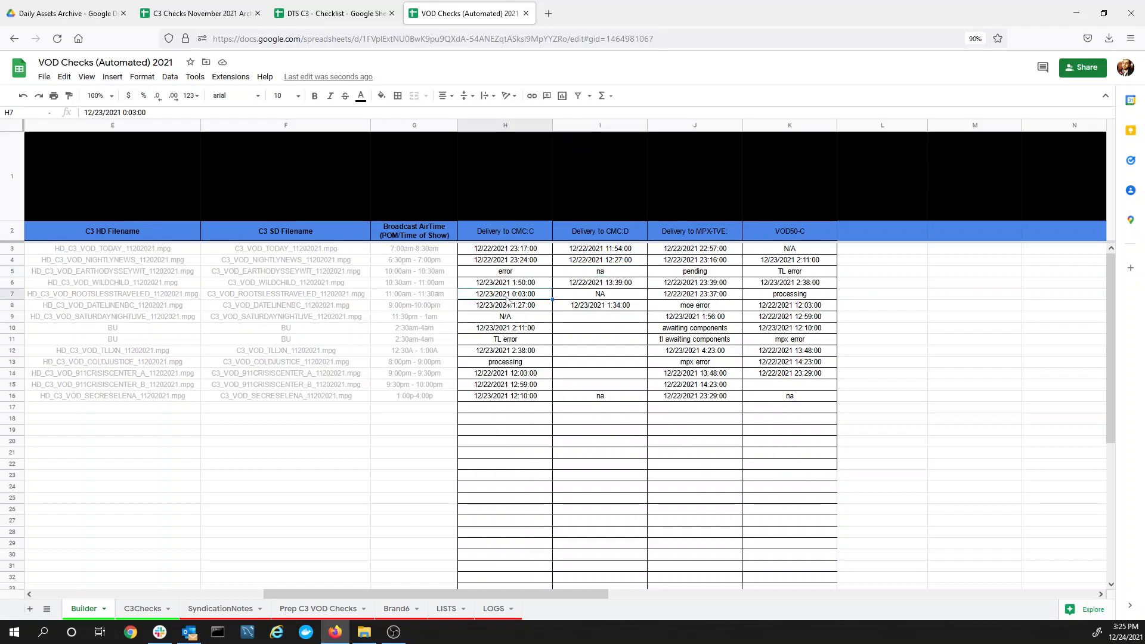
Select the filled delivery block from H3 across to column K, then scroll back left
click(505, 250)
key(ctrl+shift+Down)
key(shift+Right)
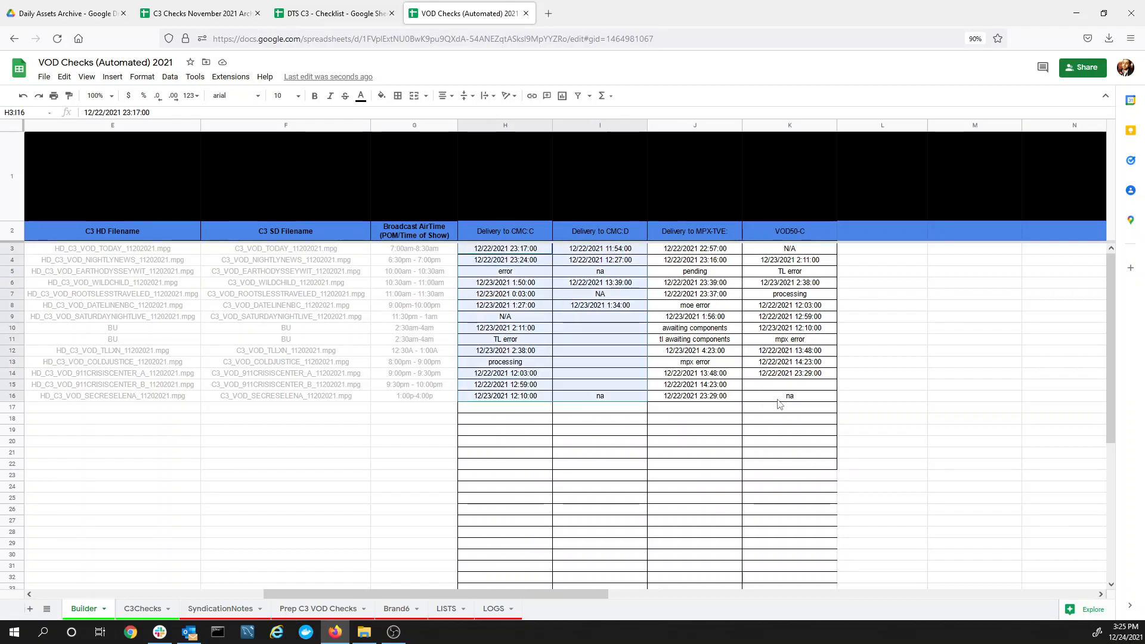
key(shift+Right)
key(shift+Right)
click(322, 521)
drag(317, 589, 95, 578)
Run Build Syndication Notes and confirm the syndication timestamps are up-to-date
click(444, 184)
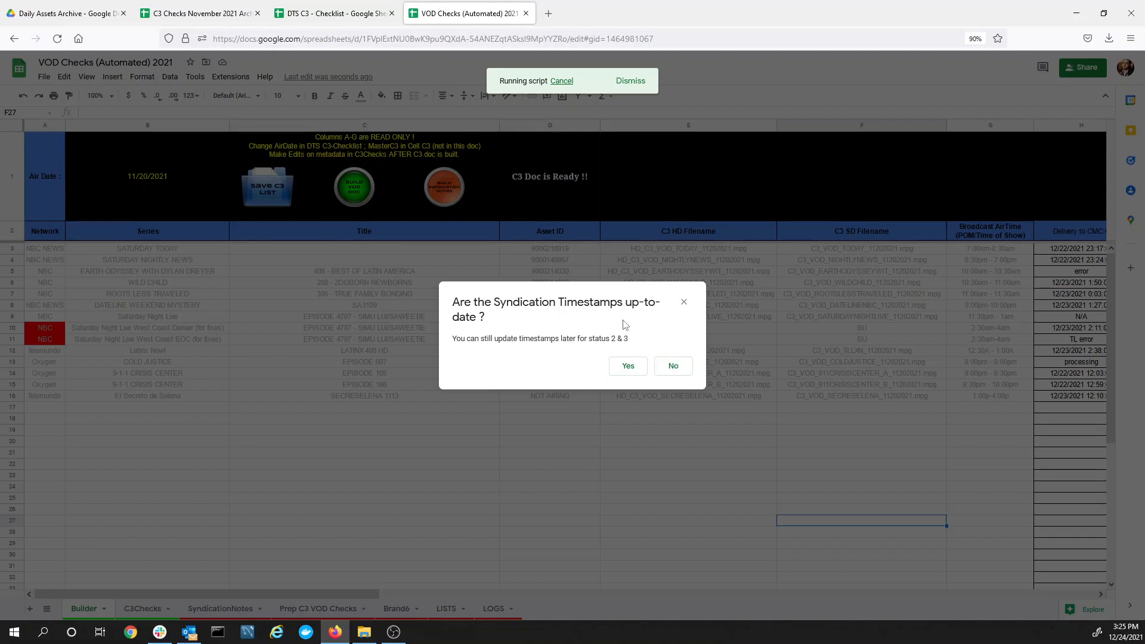
click(628, 367)
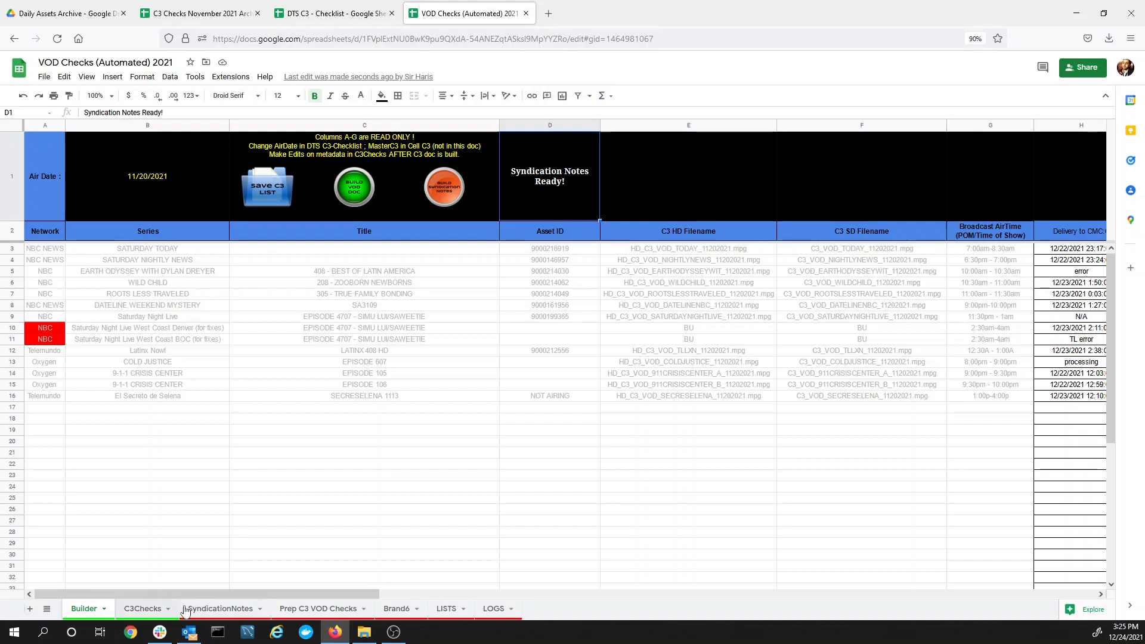
On SyndicationNotes, browse the status choices for C4 and C10 without changing them
click(210, 610)
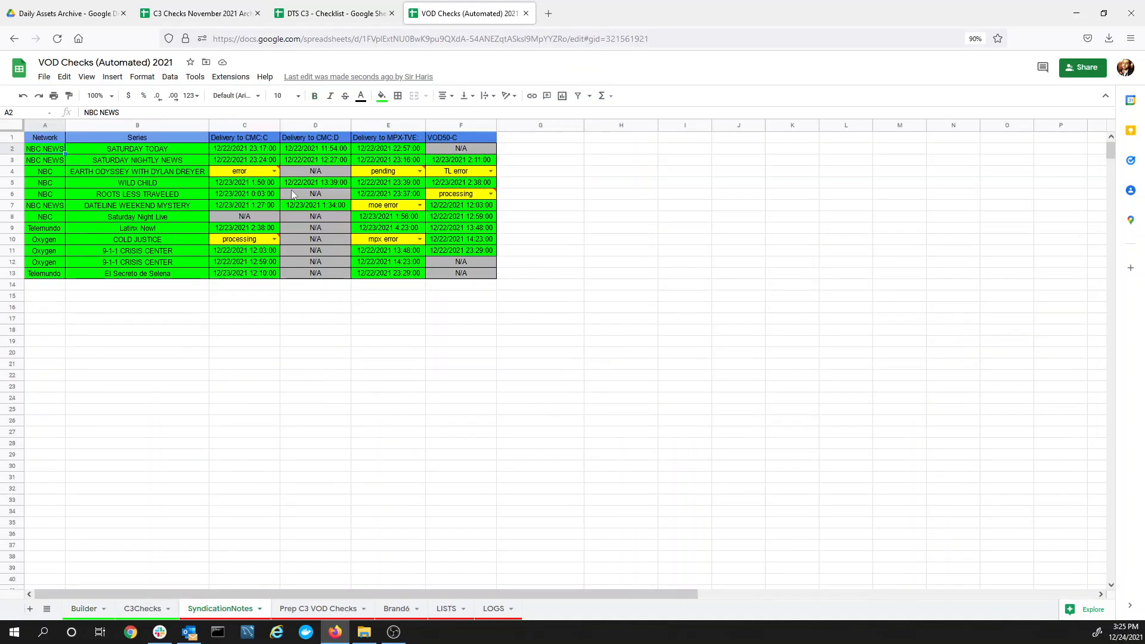
click(274, 172)
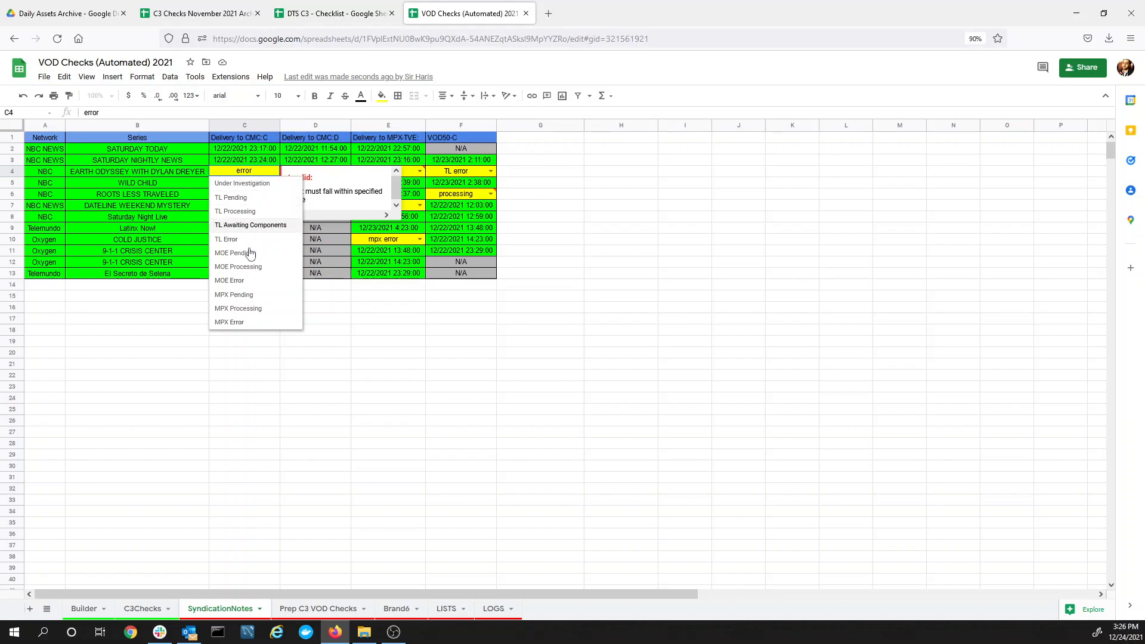
click(263, 359)
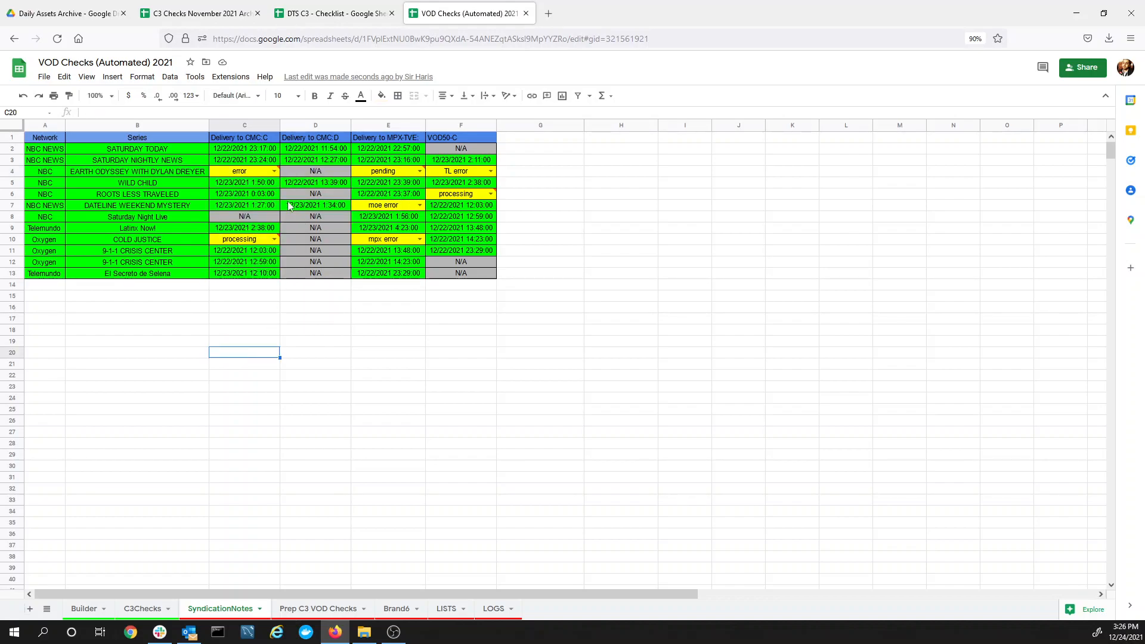
click(274, 239)
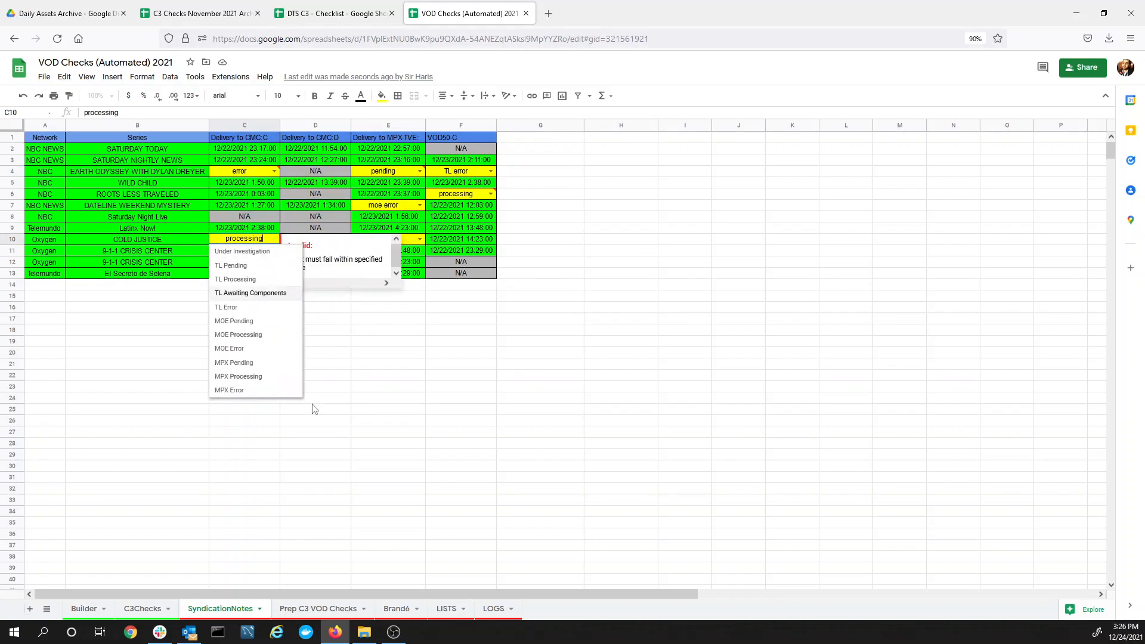
click(320, 455)
mouse_move(238, 242)
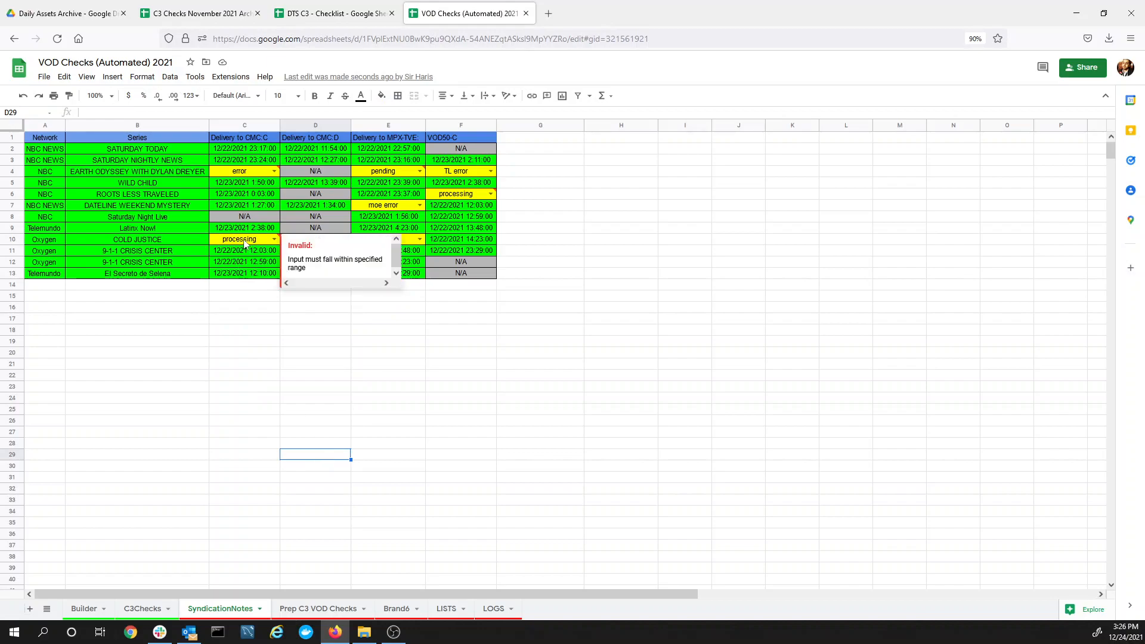
click(255, 332)
Check the N/A entries in column D and E7's moe error choices, then view LISTS
click(288, 170)
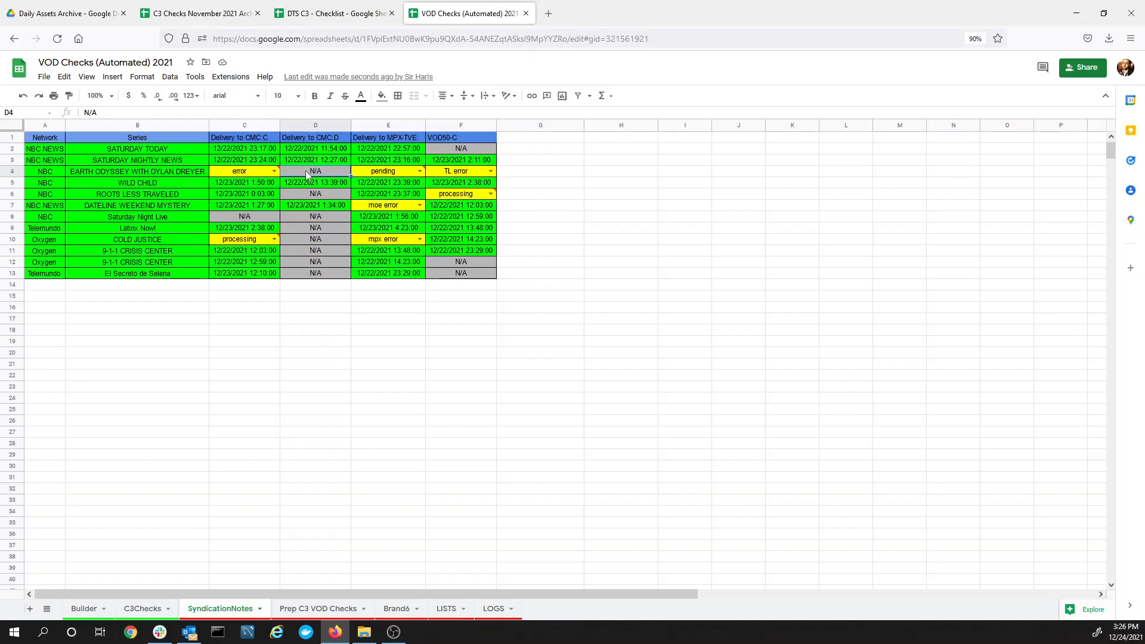
click(289, 228)
click(310, 274)
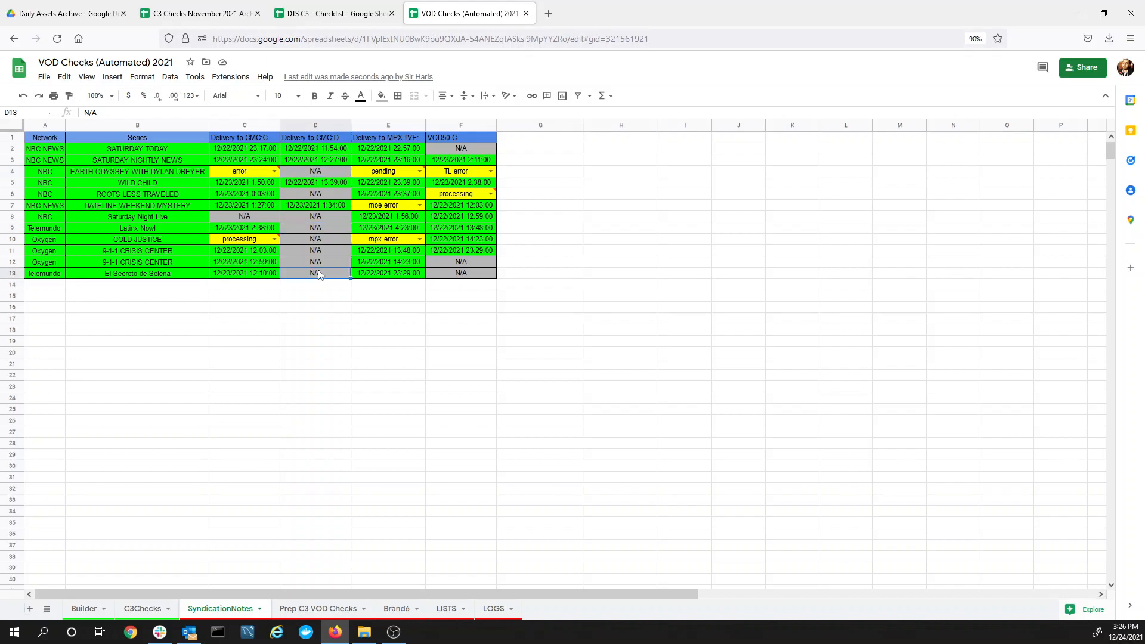
click(313, 263)
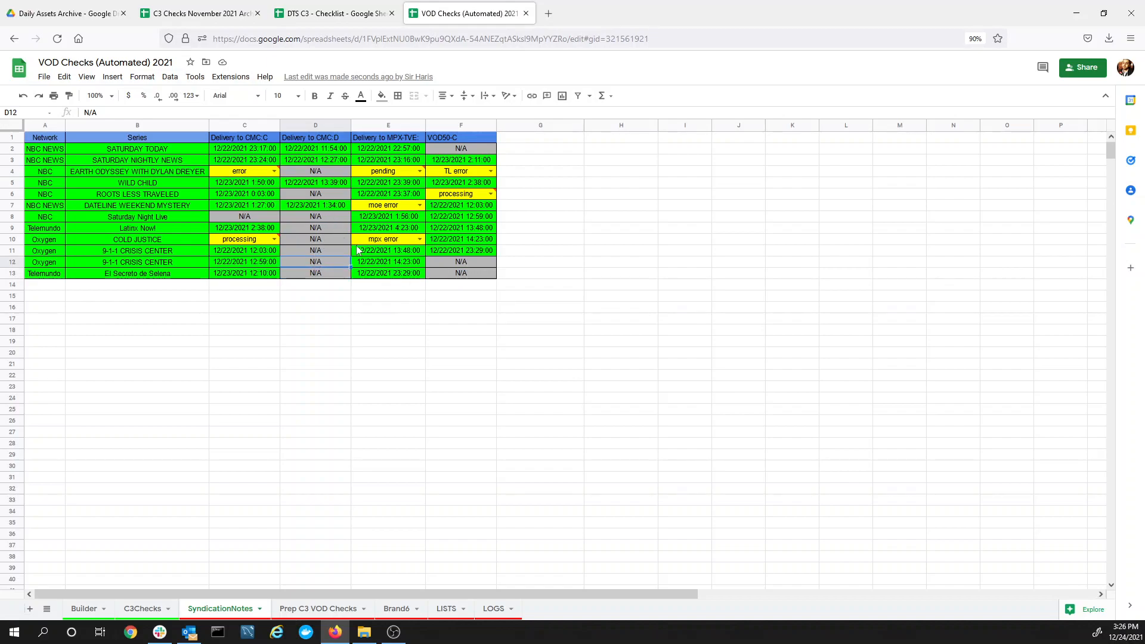
click(366, 207)
click(420, 206)
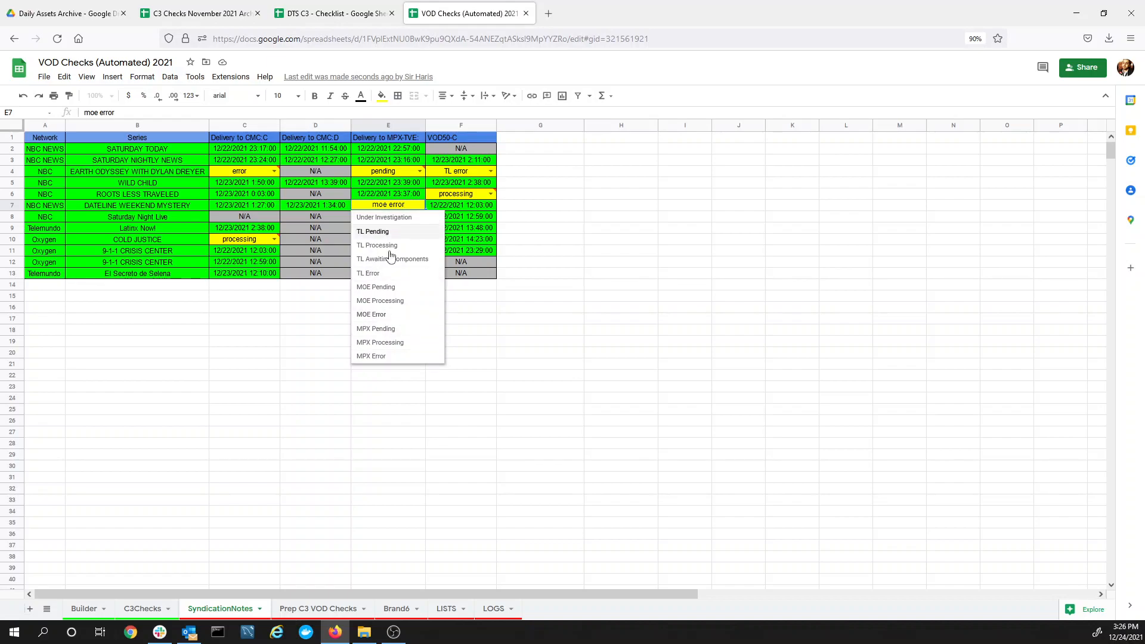
click(366, 446)
click(447, 609)
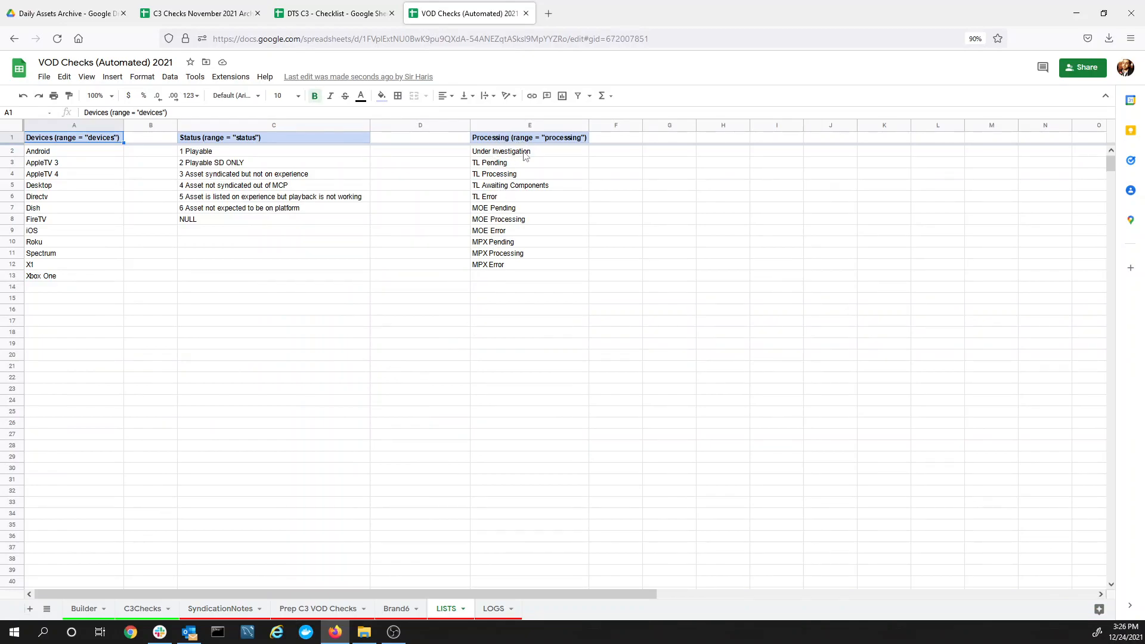
Review the Building Syndication Notes log entries B17:B22, then return to Builder
click(493, 288)
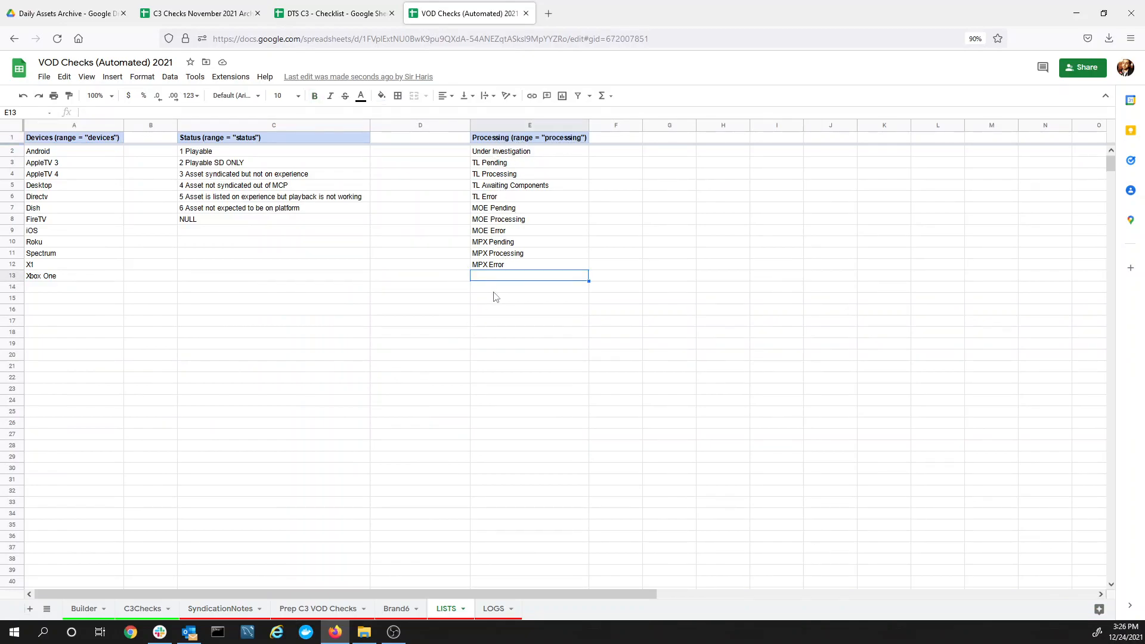
click(496, 331)
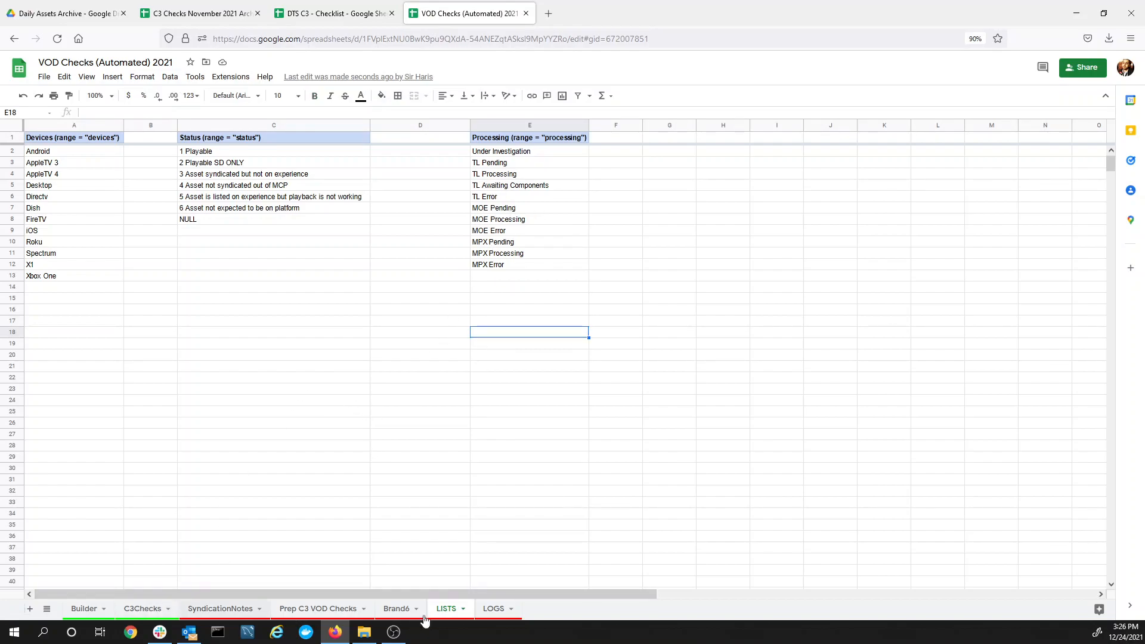
click(500, 610)
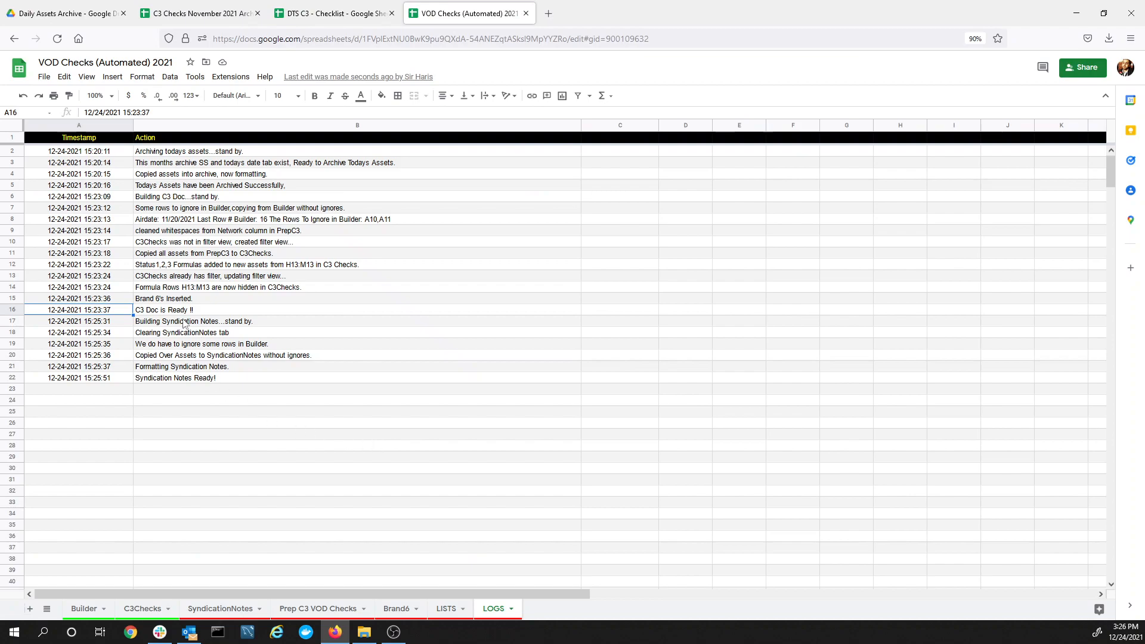
click(163, 323)
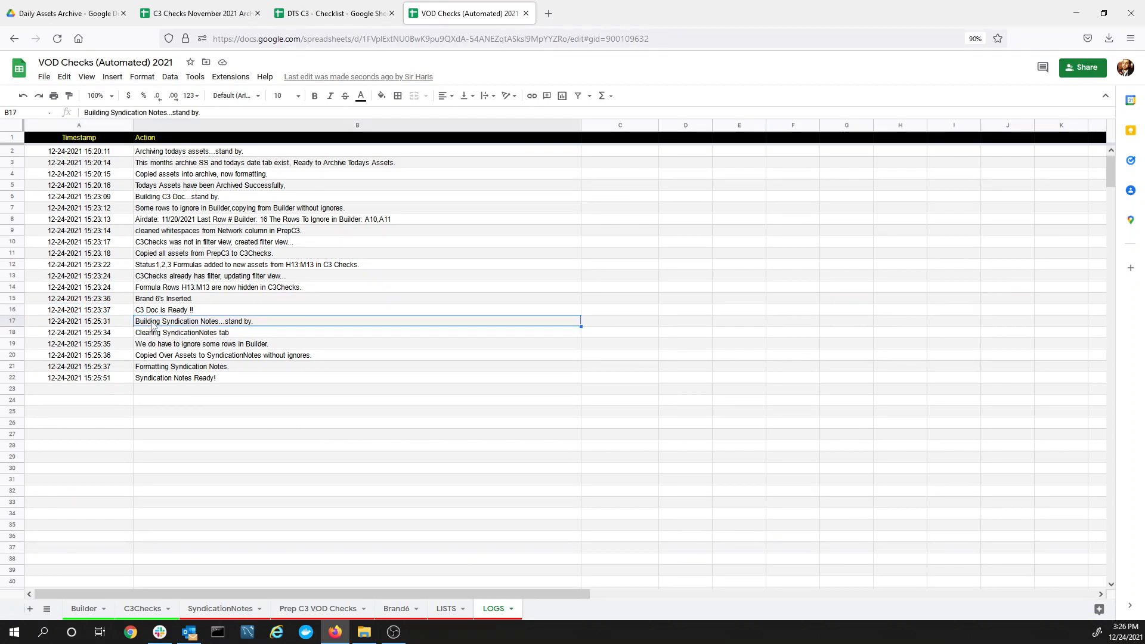
shift+click(151, 381)
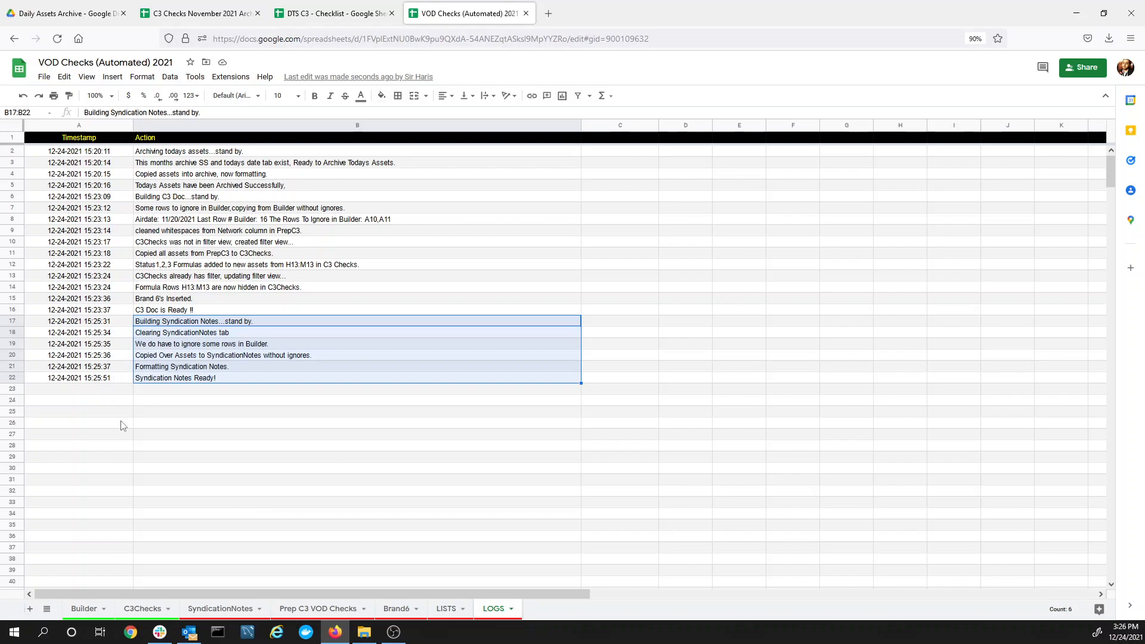
click(210, 609)
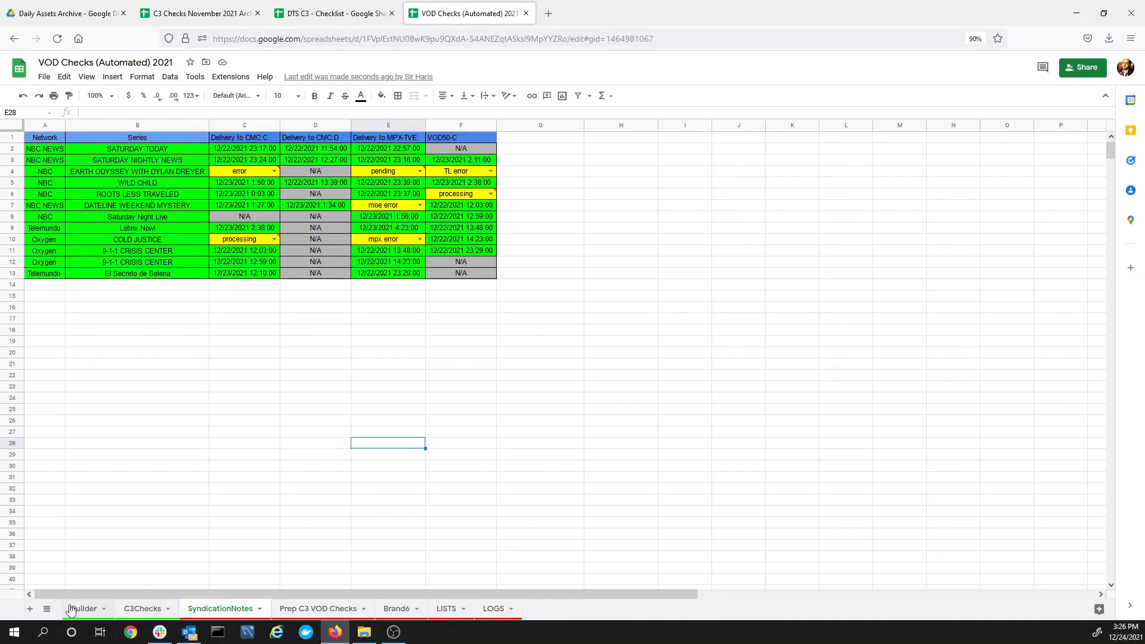
click(72, 608)
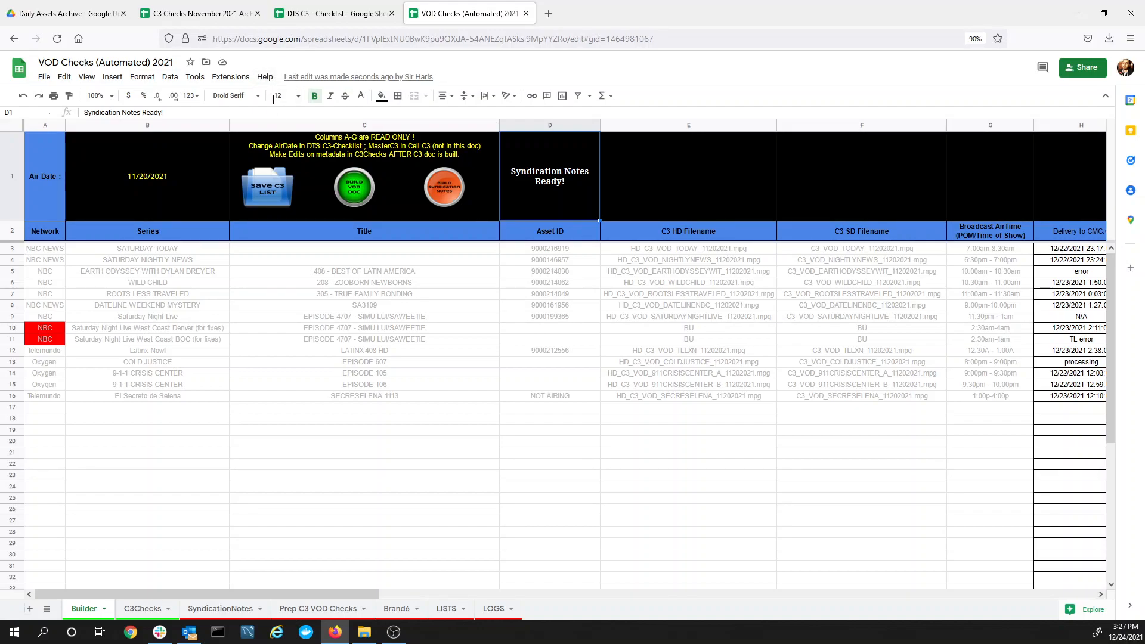
click(195, 76)
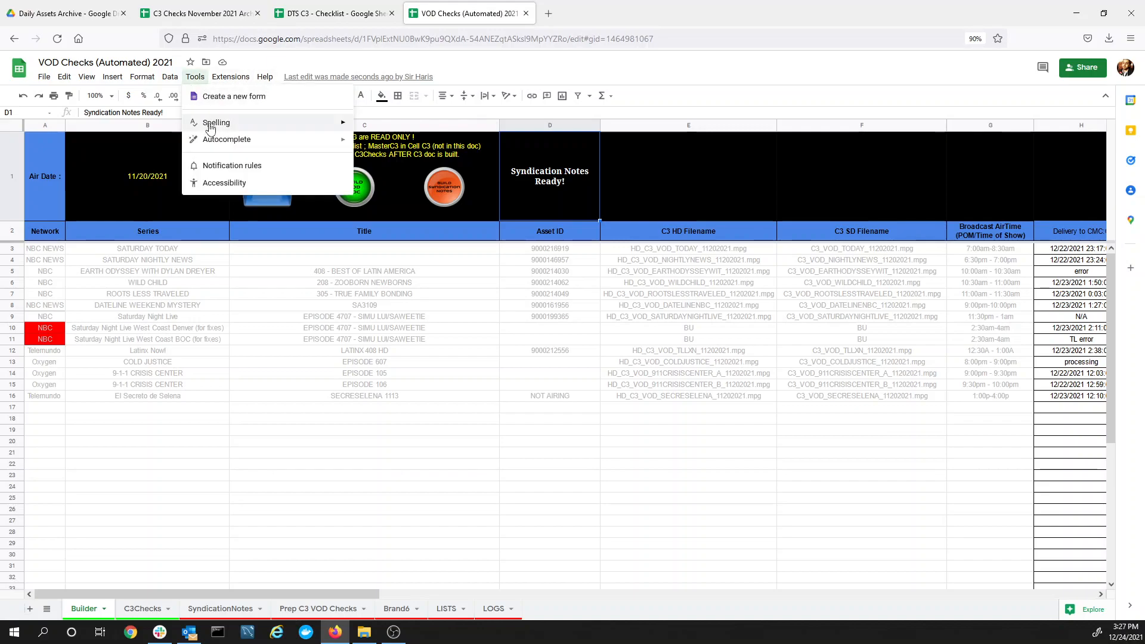
click(201, 77)
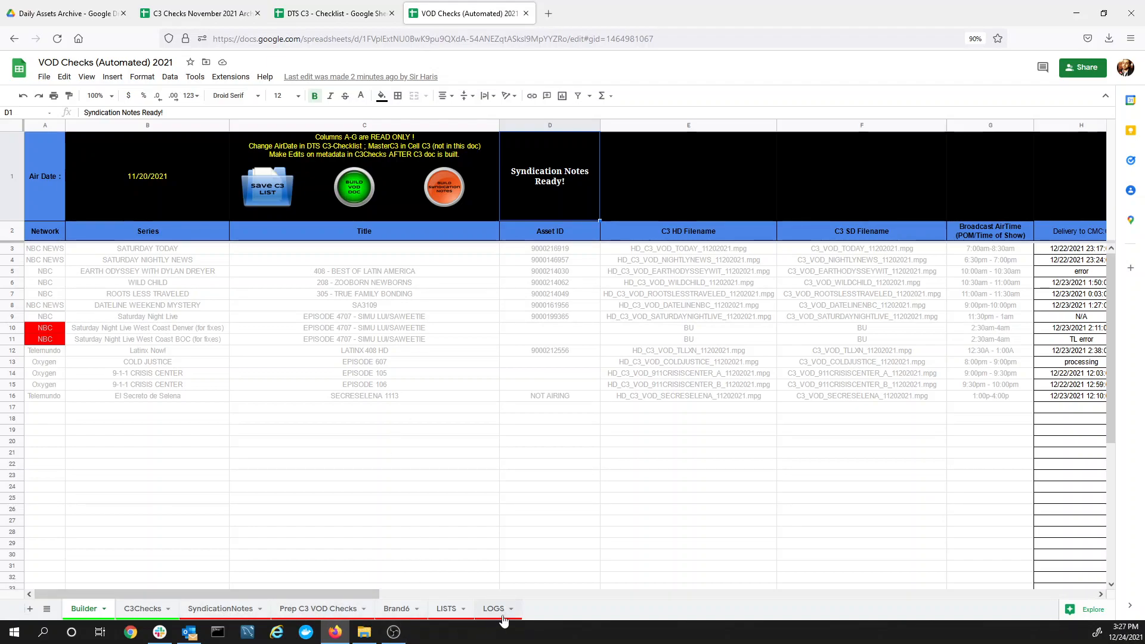
click(228, 614)
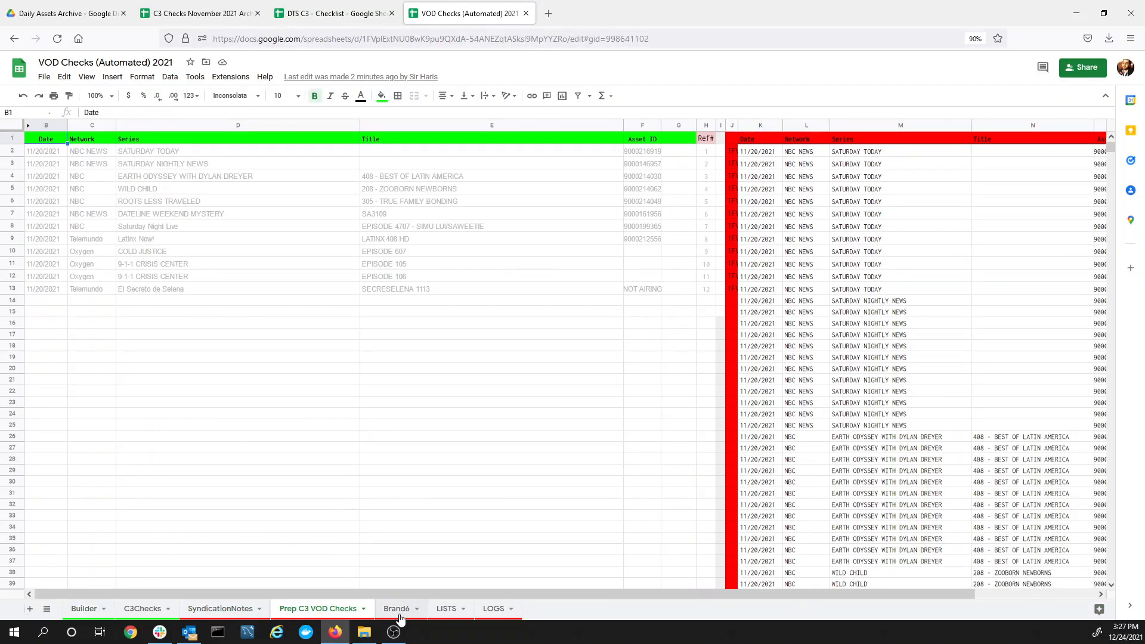
click(398, 612)
click(452, 614)
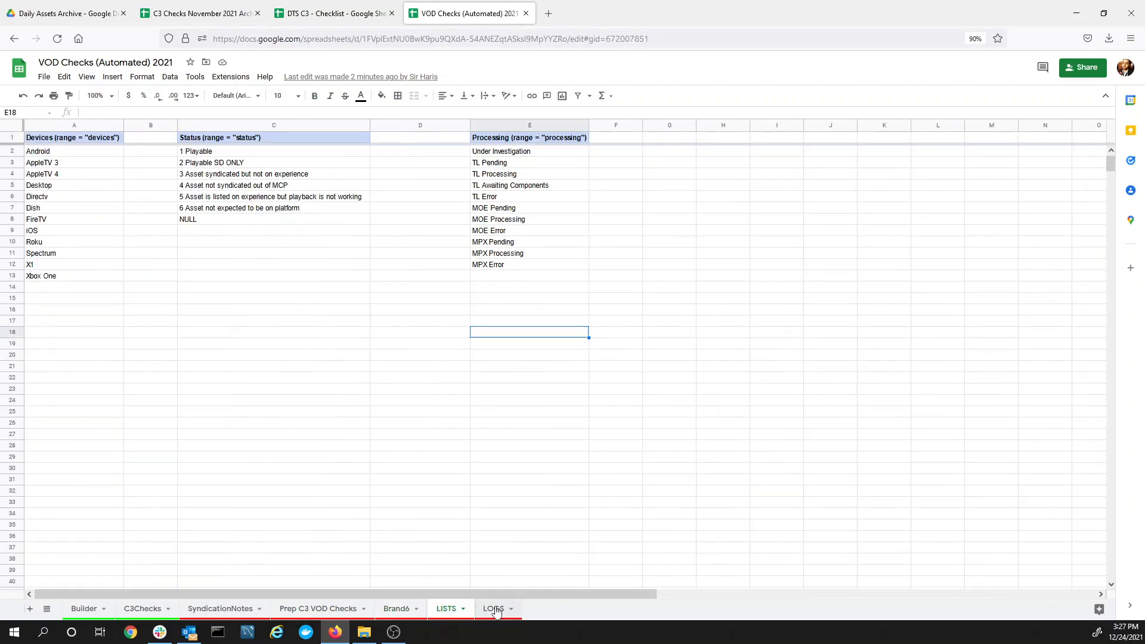
click(495, 610)
click(306, 453)
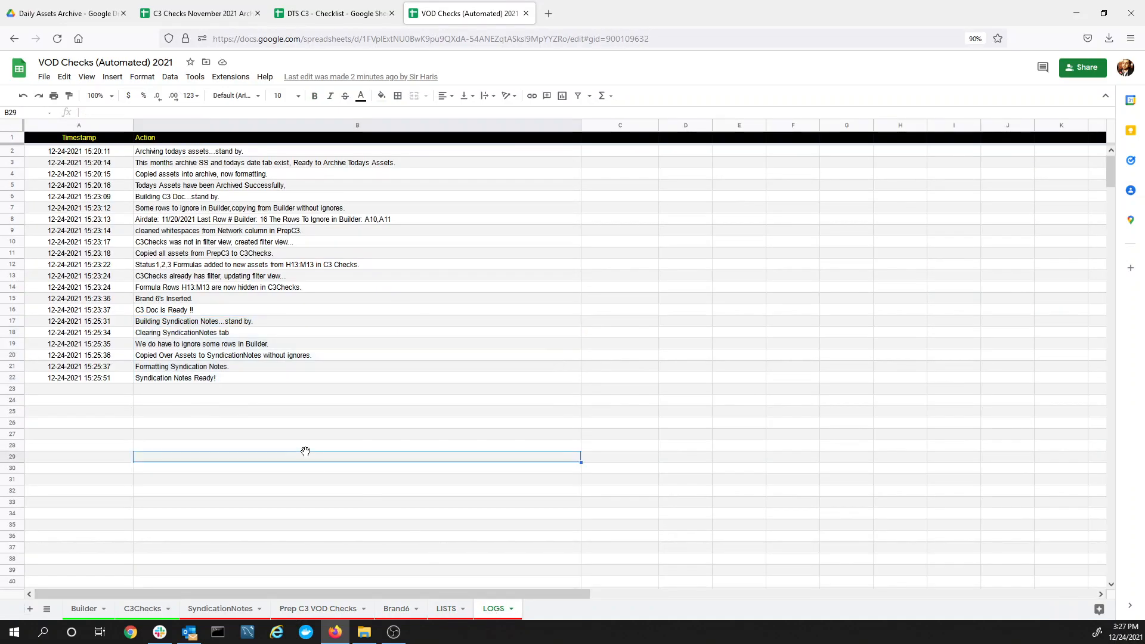
click(84, 609)
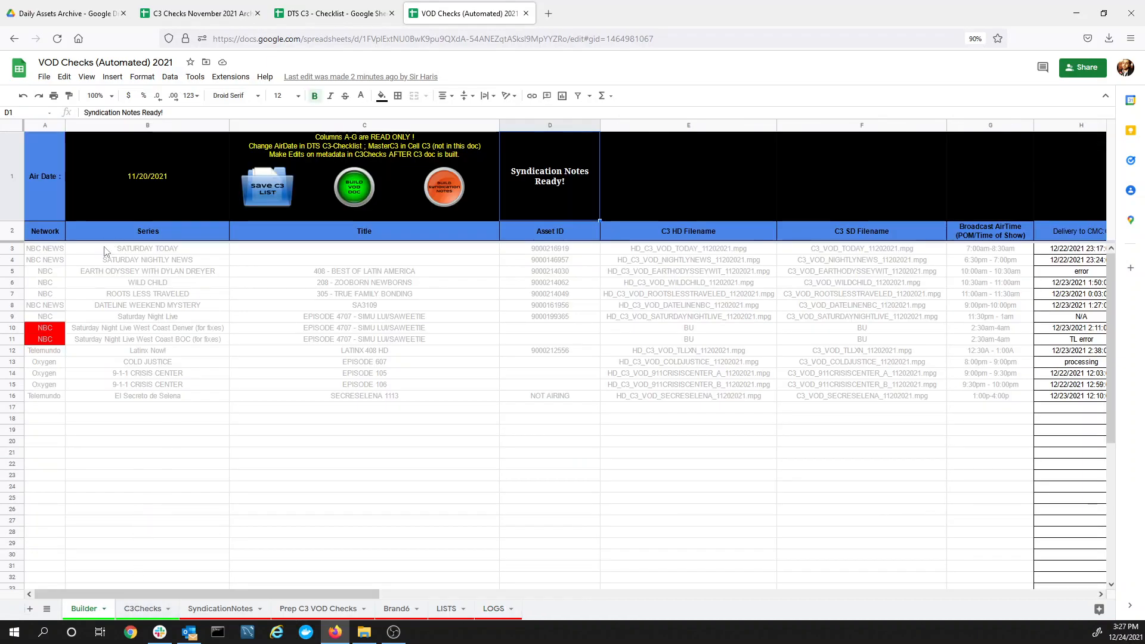
drag(112, 596, 515, 568)
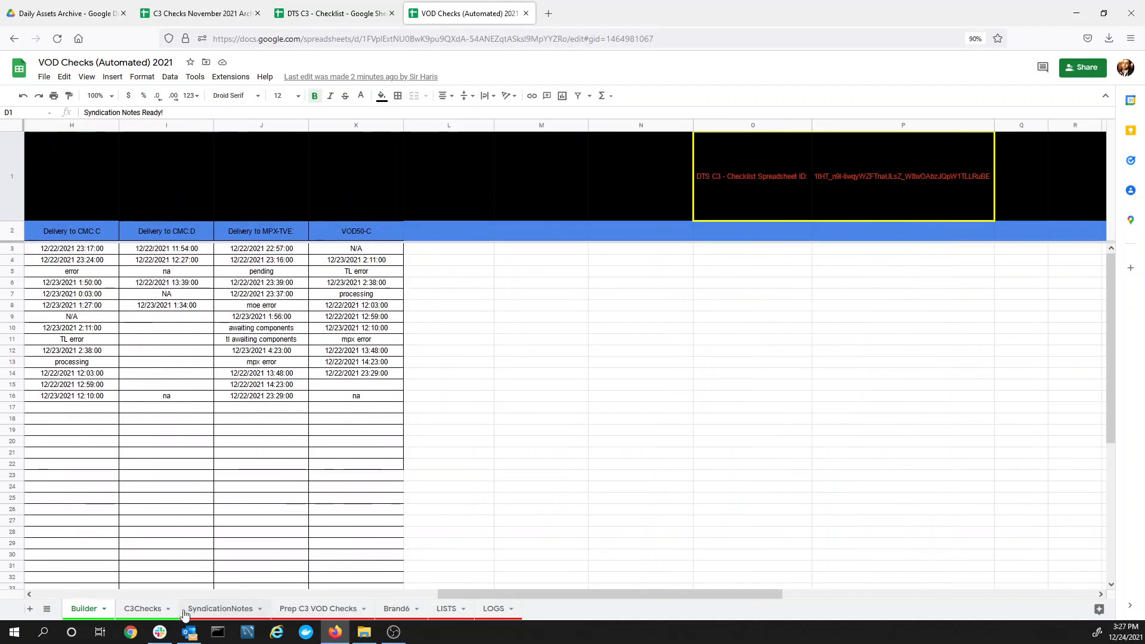
drag(473, 593, 332, 593)
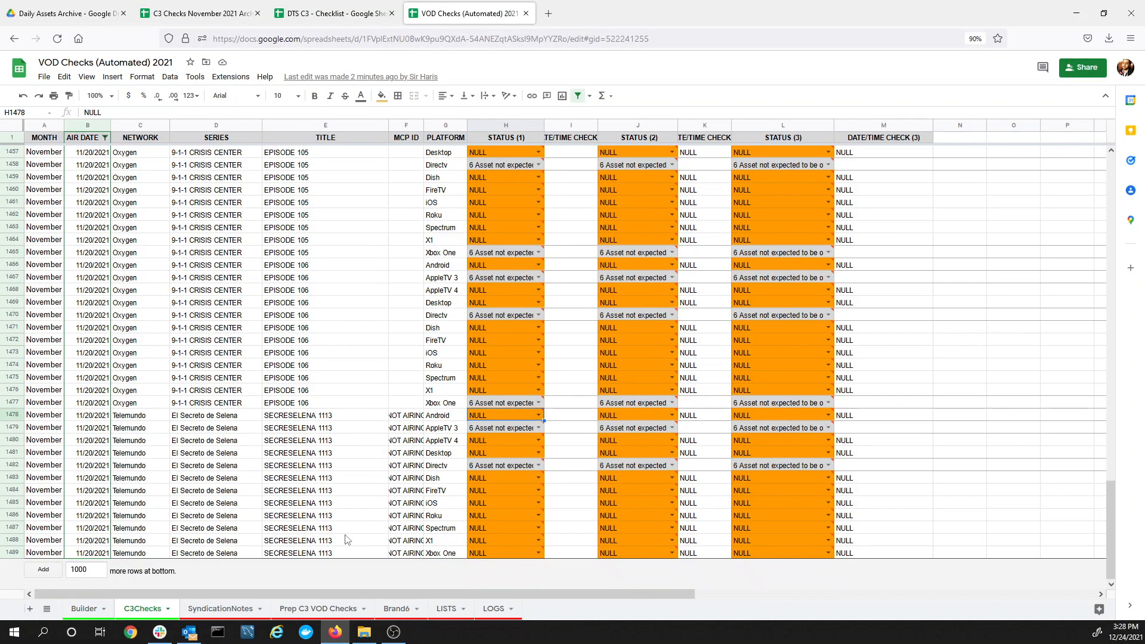
click(84, 610)
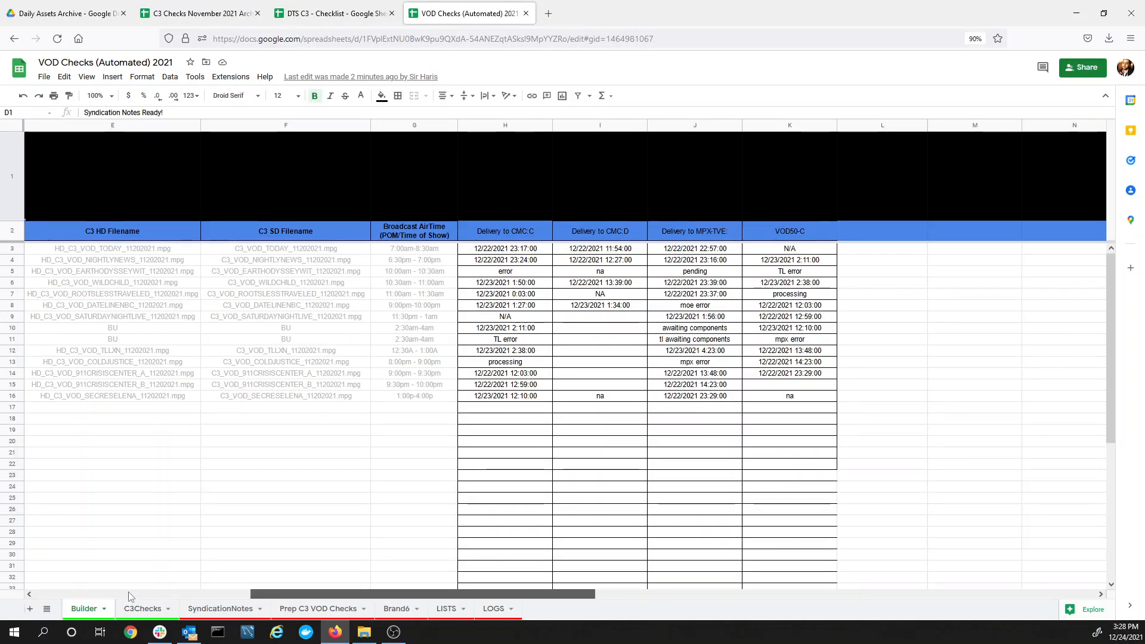
drag(337, 594, 60, 595)
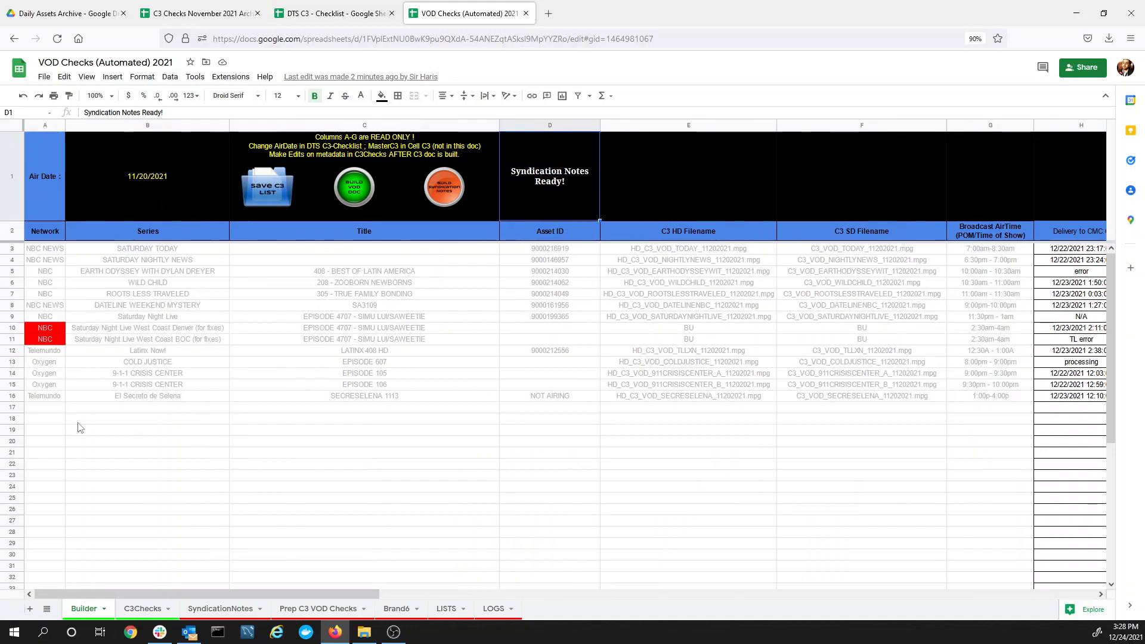